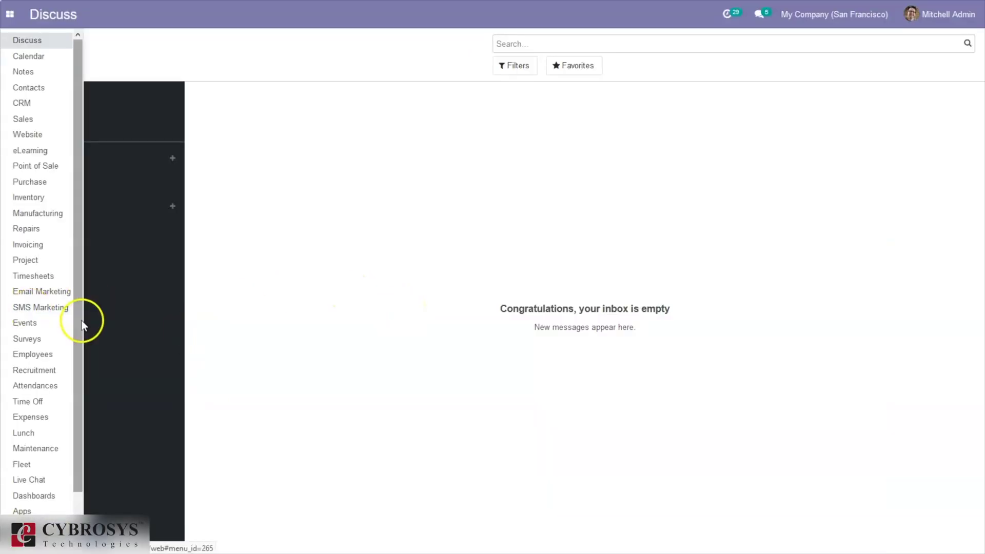
Open the Fleet application from the list of installed apps
scroll(79, 334, down, 2)
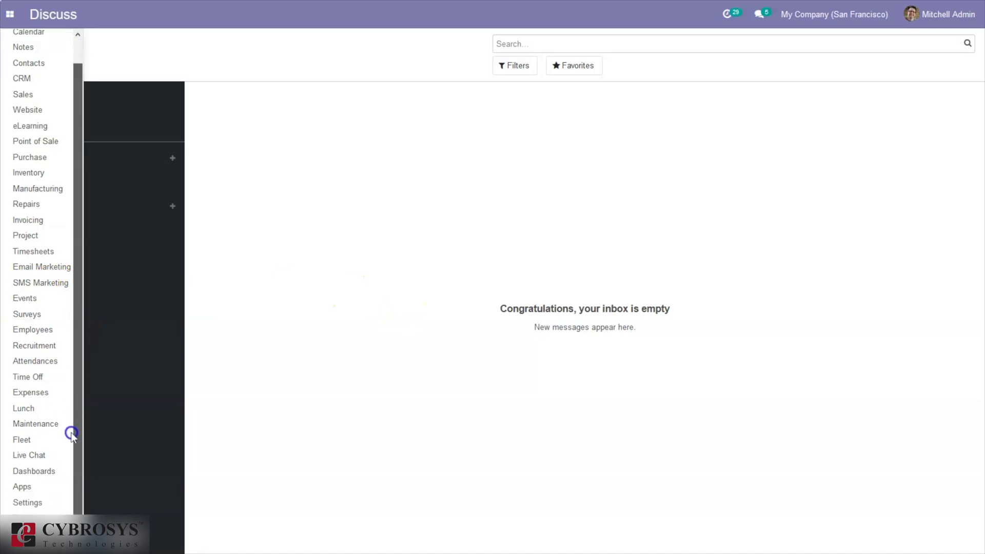
click(30, 444)
click(28, 440)
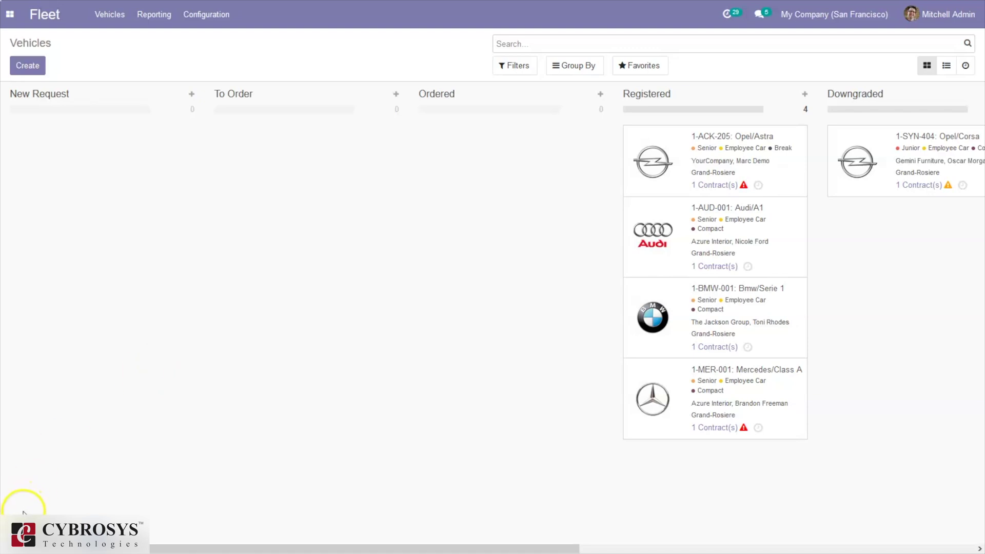
Look through the vehicle manufacturers list in the Fleet configuration and view a blank new-manufacturer form
click(205, 15)
click(211, 55)
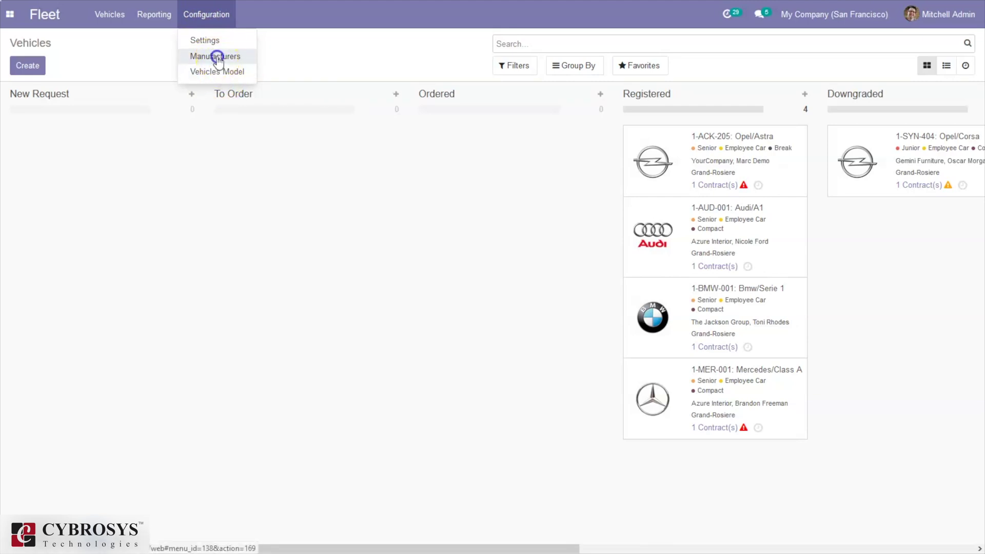
click(219, 59)
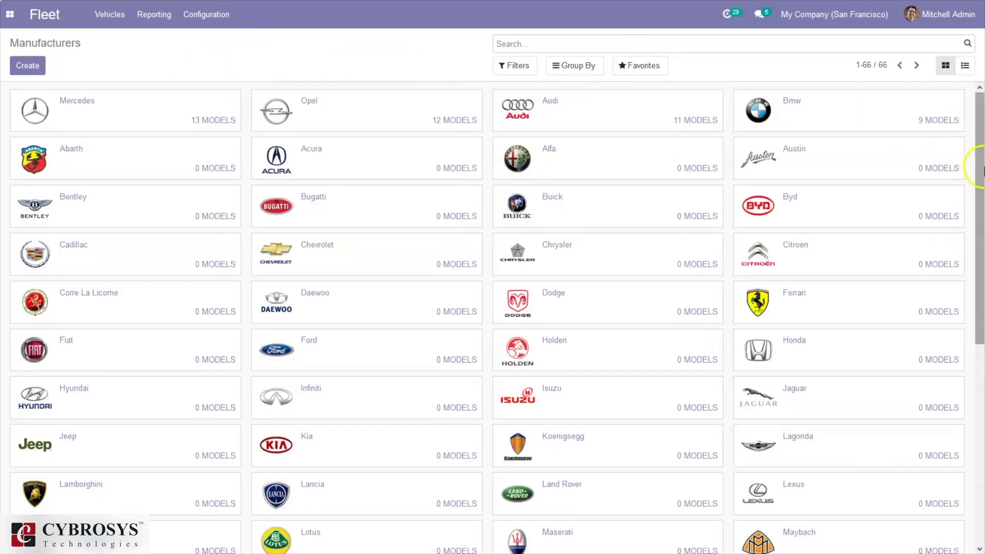
drag(982, 171, 981, 110)
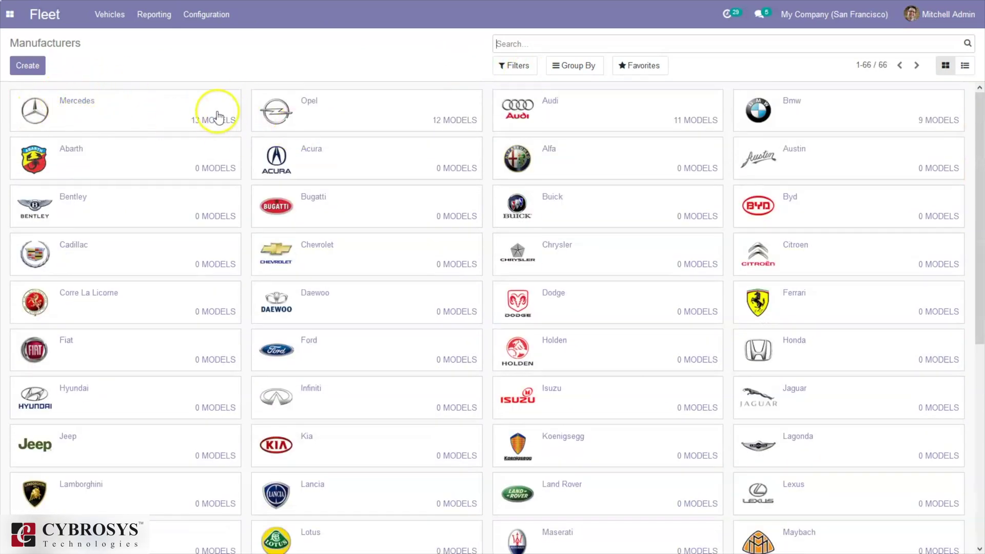
click(20, 69)
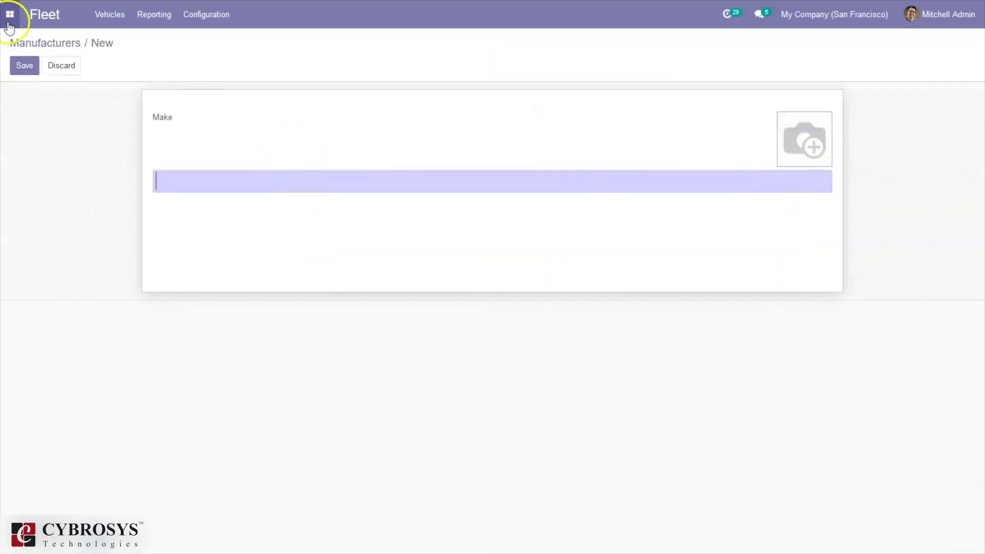
click(50, 45)
Start a new vehicle model in the Fleet configuration and name it Model S
click(201, 19)
click(208, 72)
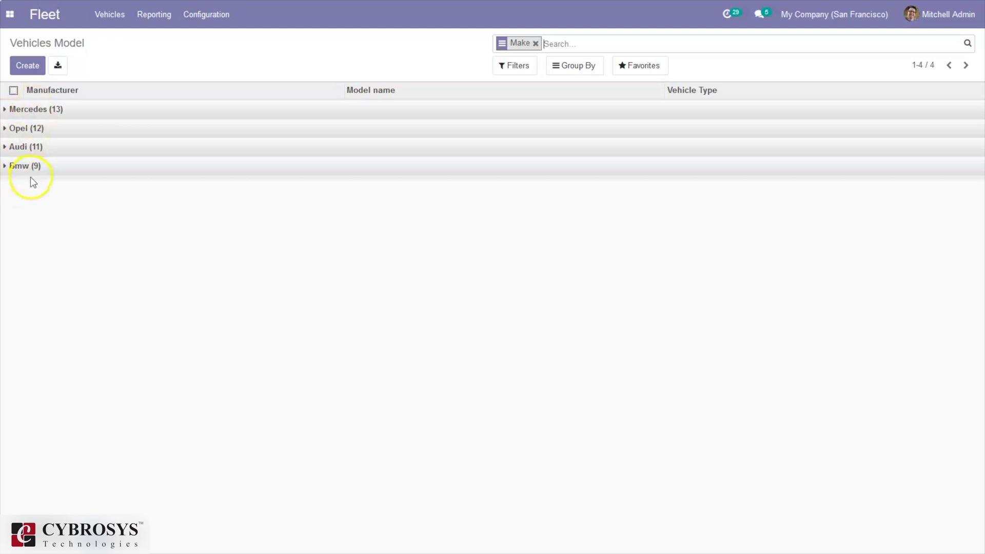
click(29, 65)
click(258, 133)
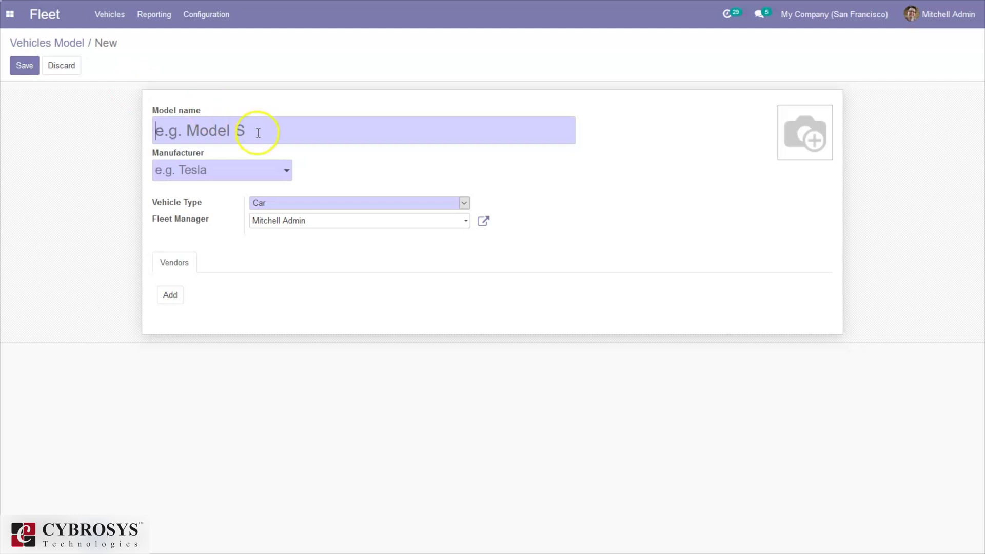
text(Mod)
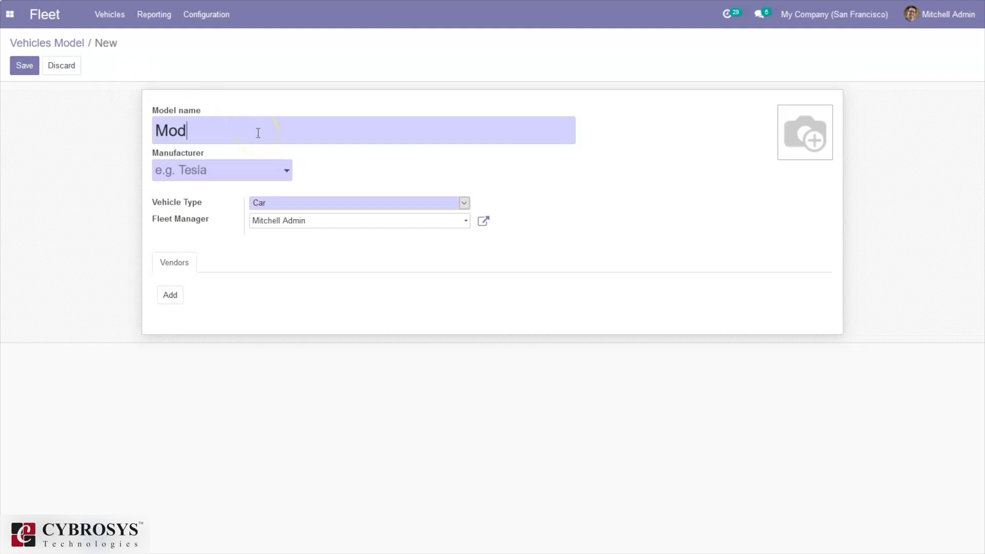
text(el S)
Set the manufacturer of the new vehicle model to Tesla Motors and review the fleet manager choices
click(204, 174)
text(Tes)
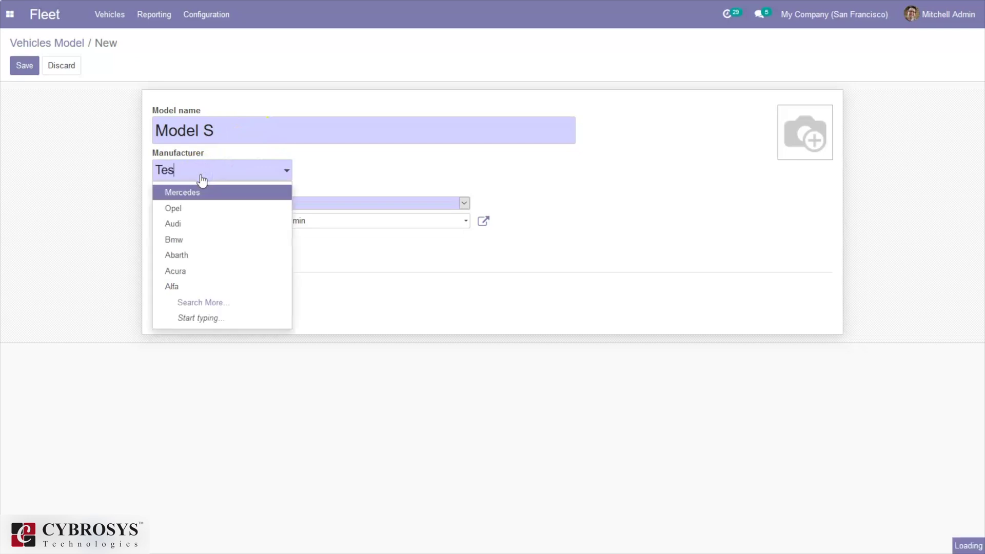
text(l)
click(194, 190)
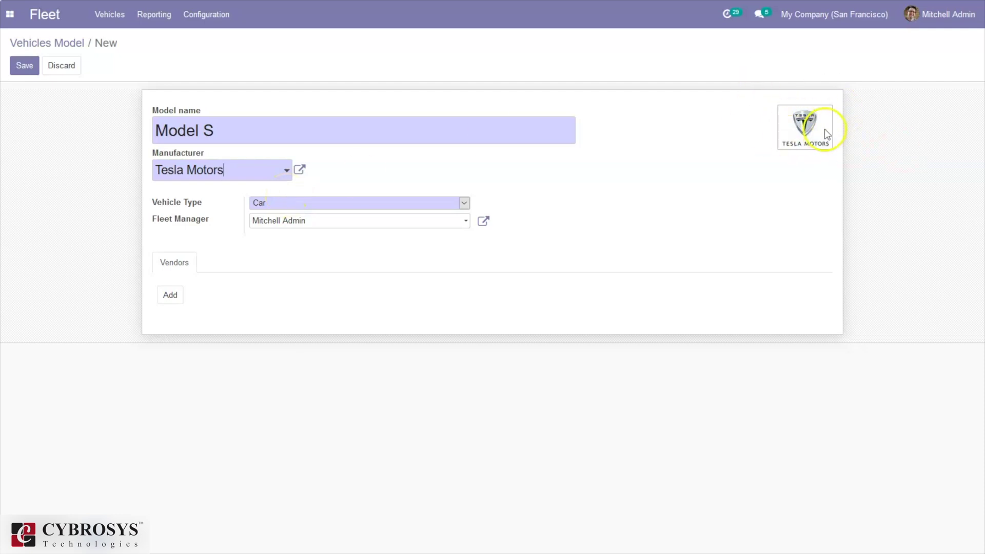
click(261, 224)
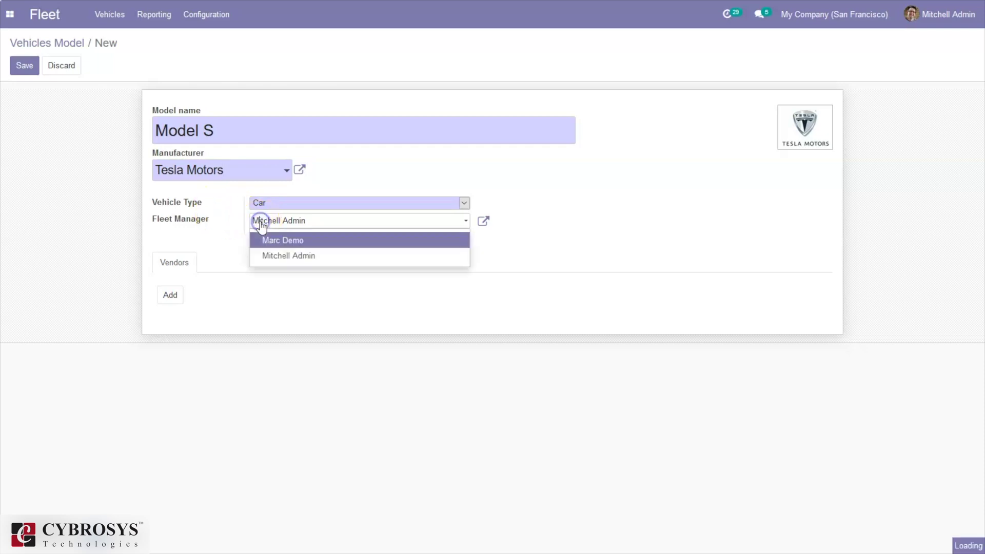
click(217, 227)
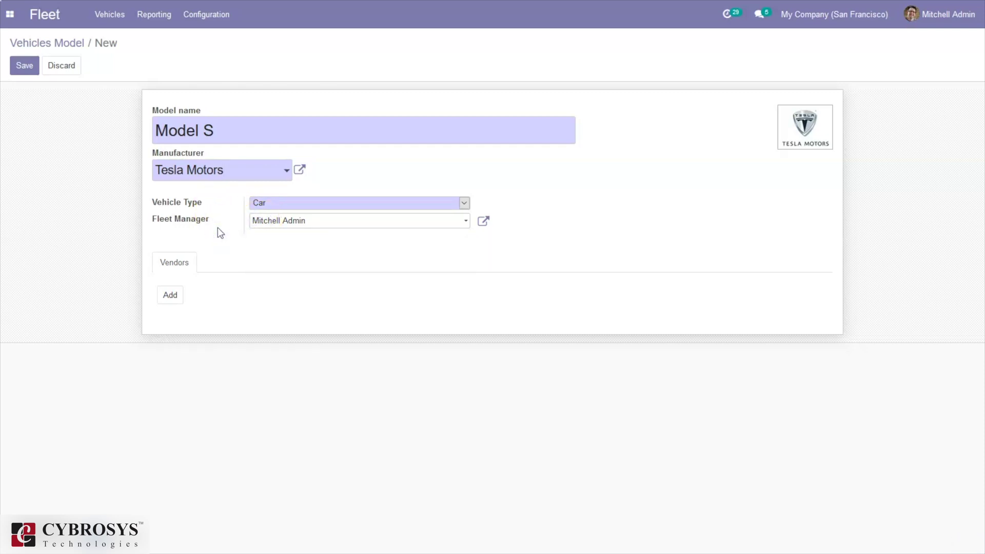
Add Deco Addict and a Gemini Furniture contact as vendors of the vehicle model and save it
click(171, 296)
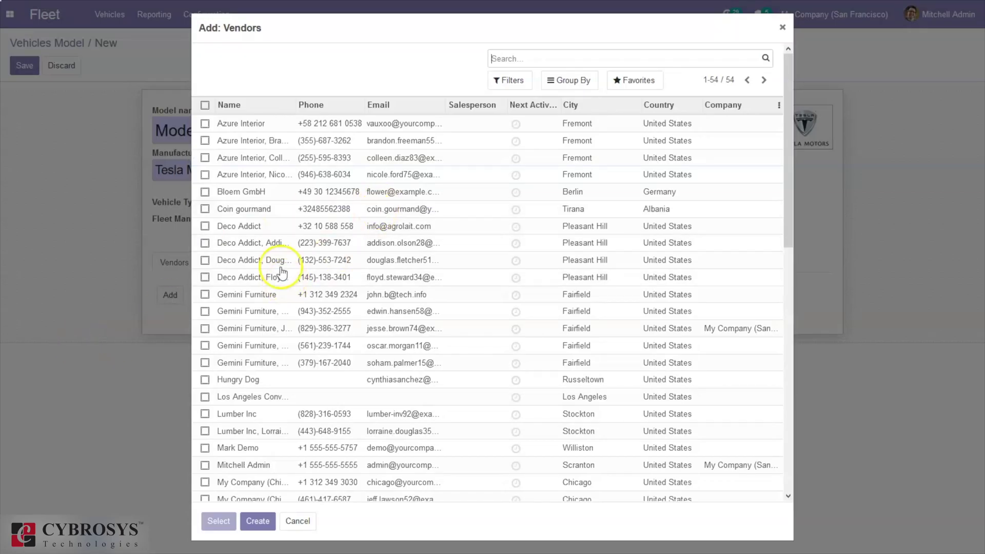
click(277, 224)
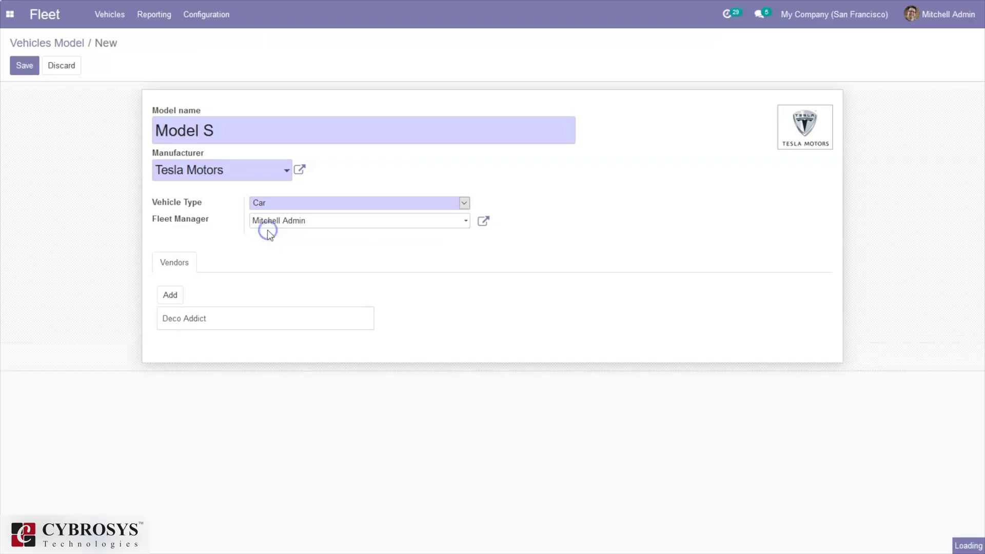
click(172, 295)
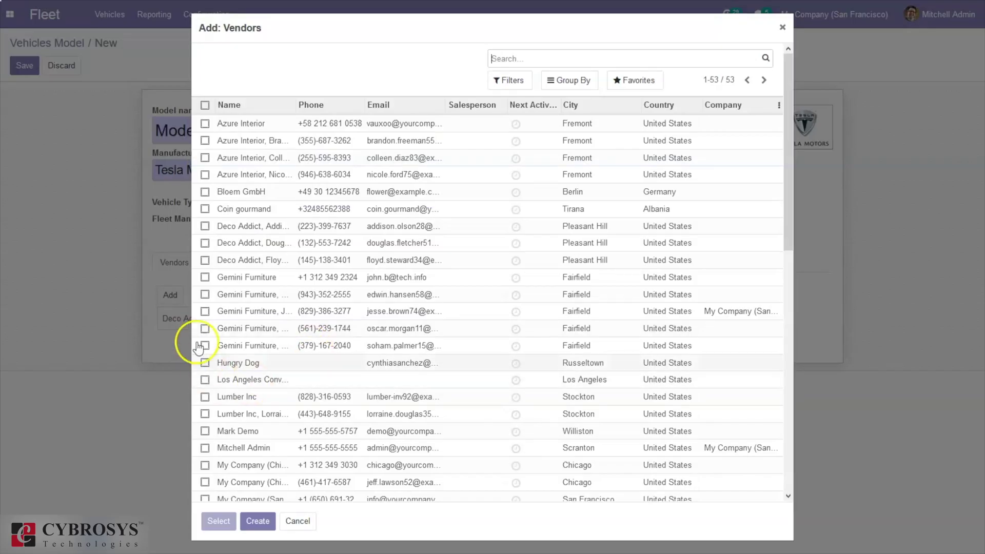
drag(277, 358, 365, 297)
click(364, 297)
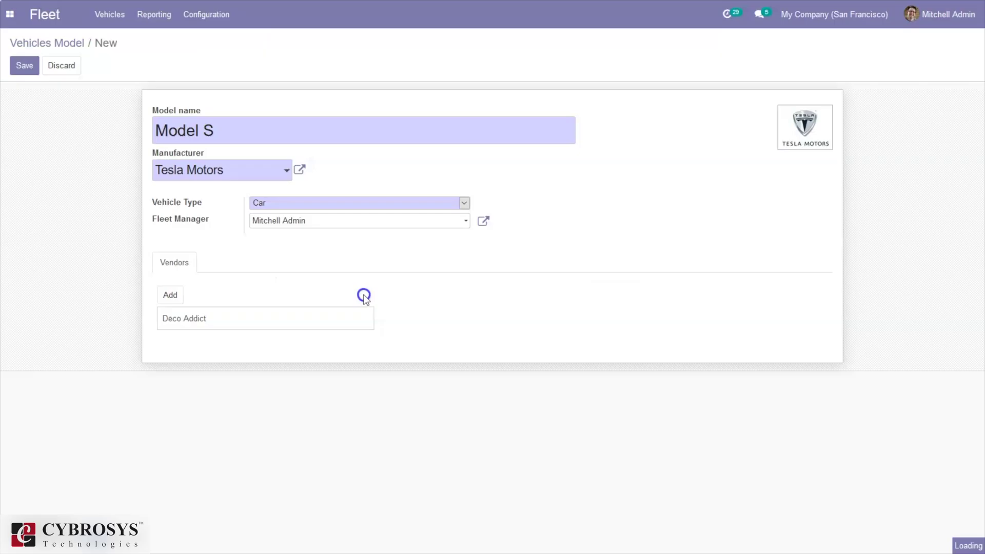
click(10, 72)
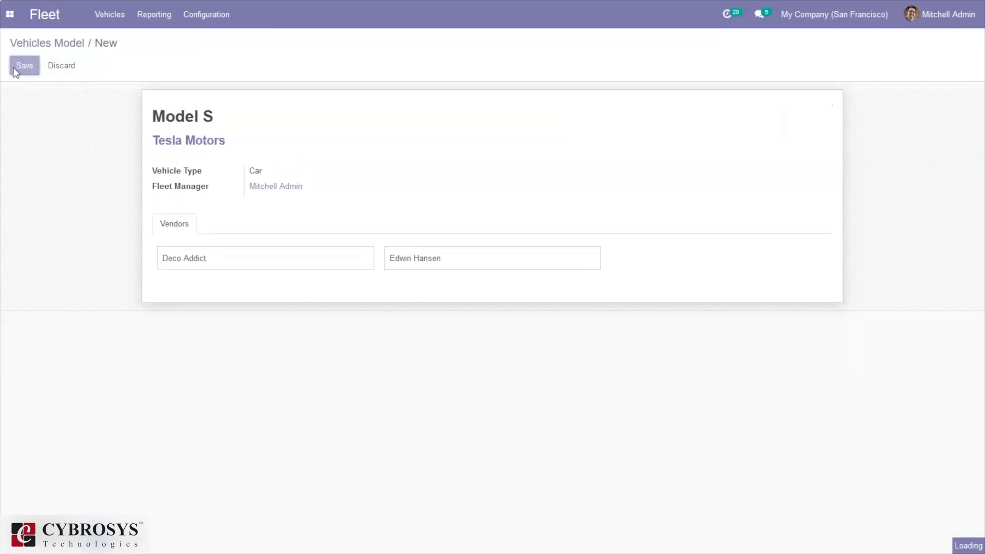
Return to the vehicle models list and expand the Tesla Motors group to view its models
click(51, 43)
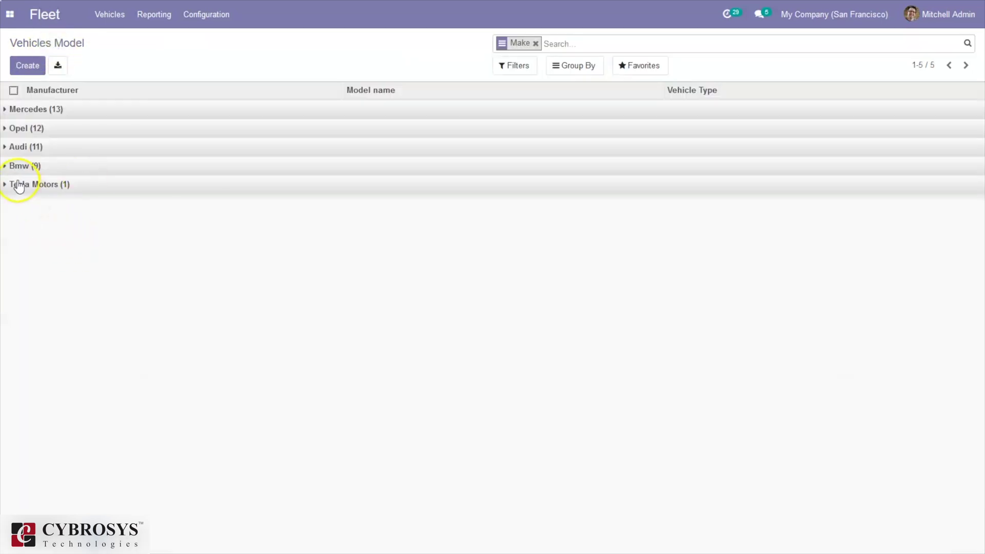
click(6, 186)
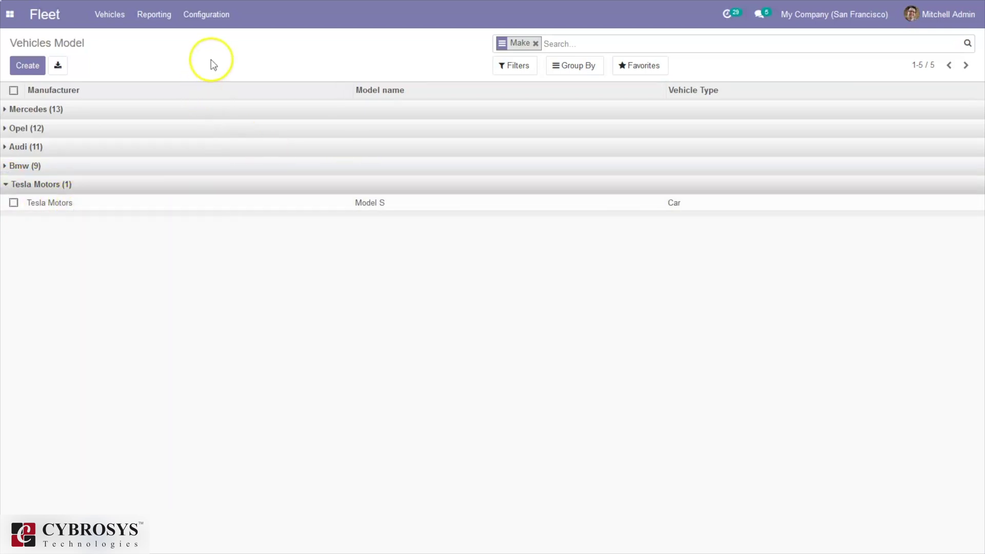
click(199, 26)
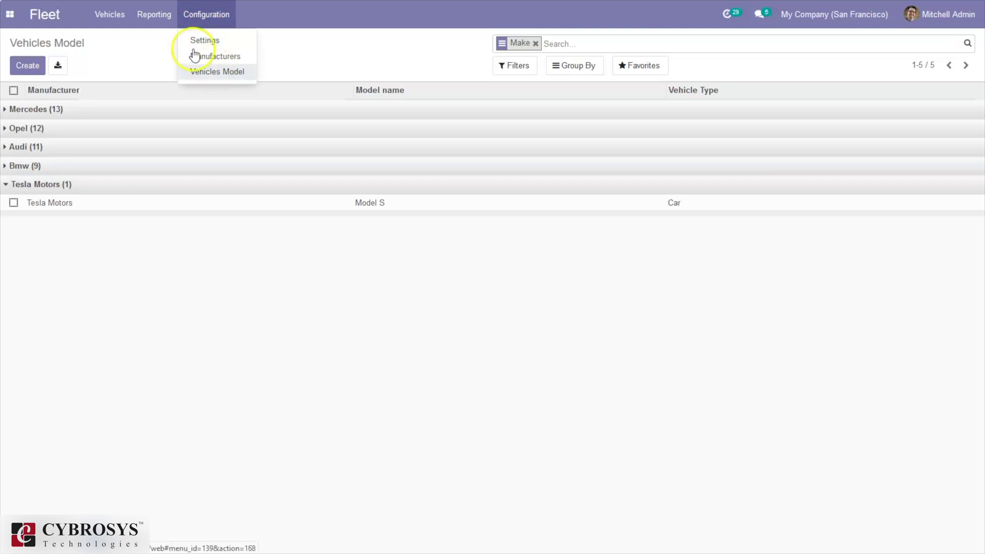
Start a new vehicle record in the Vehicles overview with the model Tesla Motors/Model S
mouse_move(167, 22)
mouse_move(110, 16)
click(113, 45)
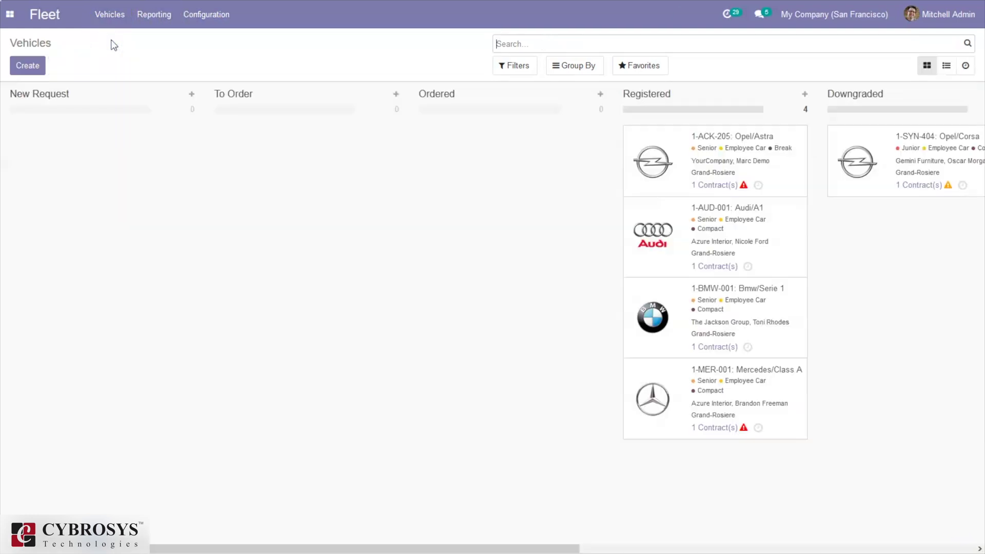
click(17, 71)
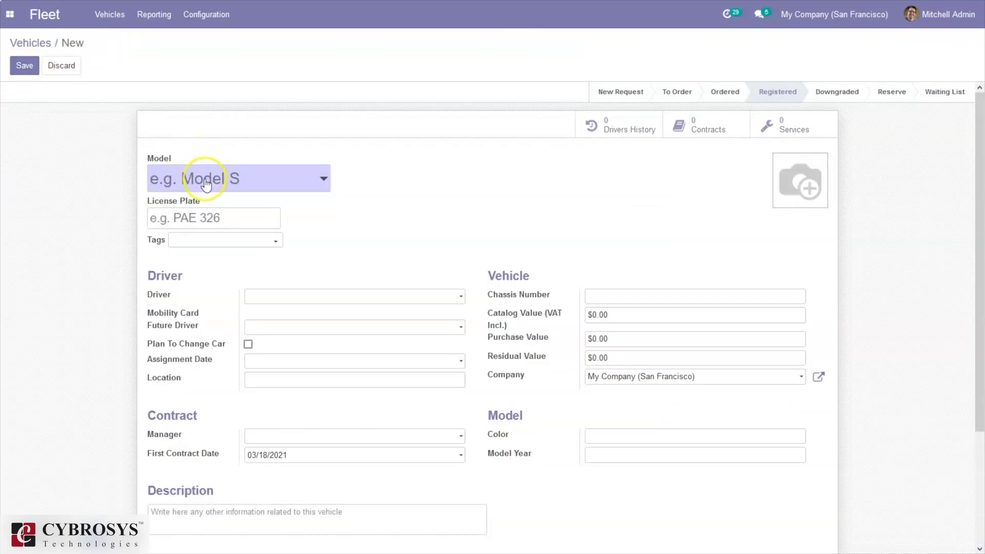
text(mode)
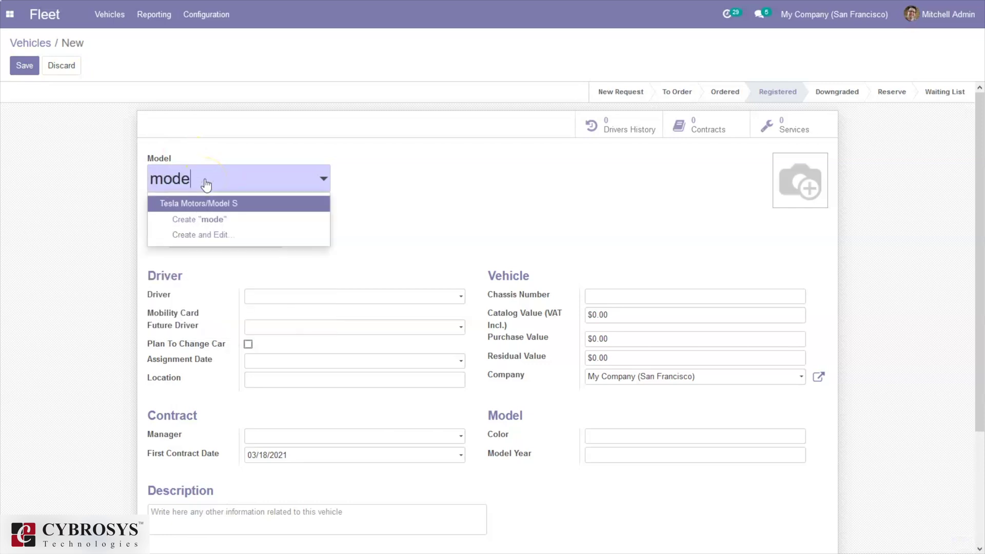
click(194, 205)
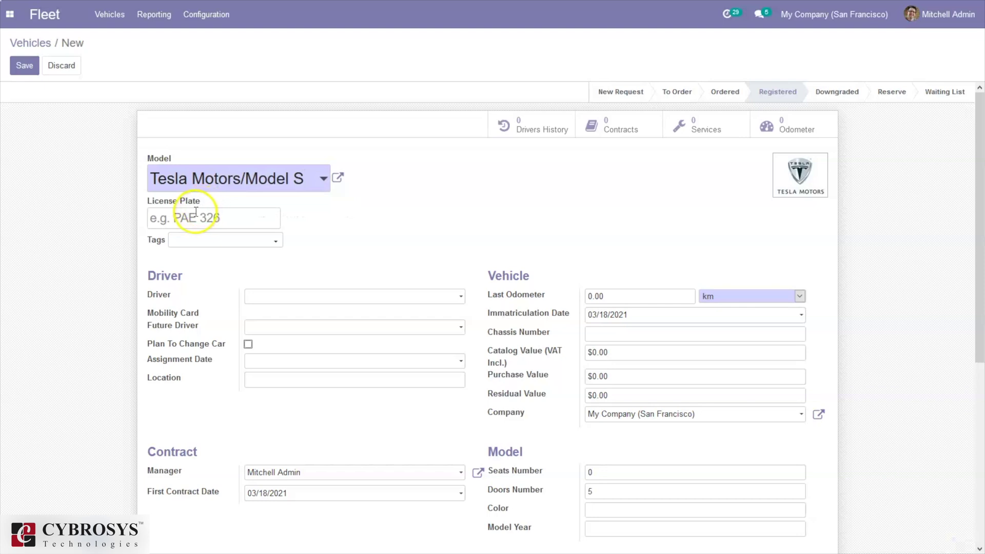
mouse_move(188, 203)
click(190, 218)
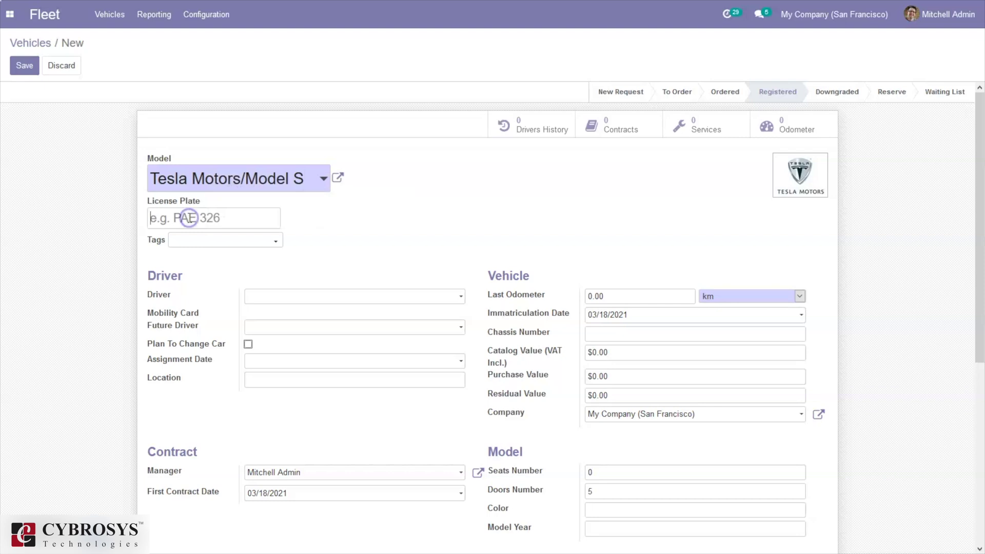
text(PAE)
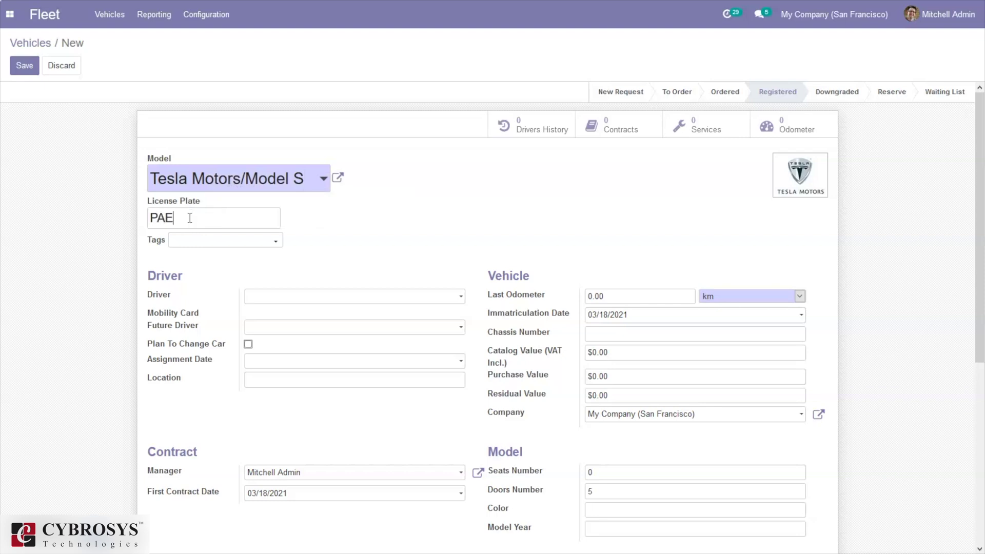
text( 326)
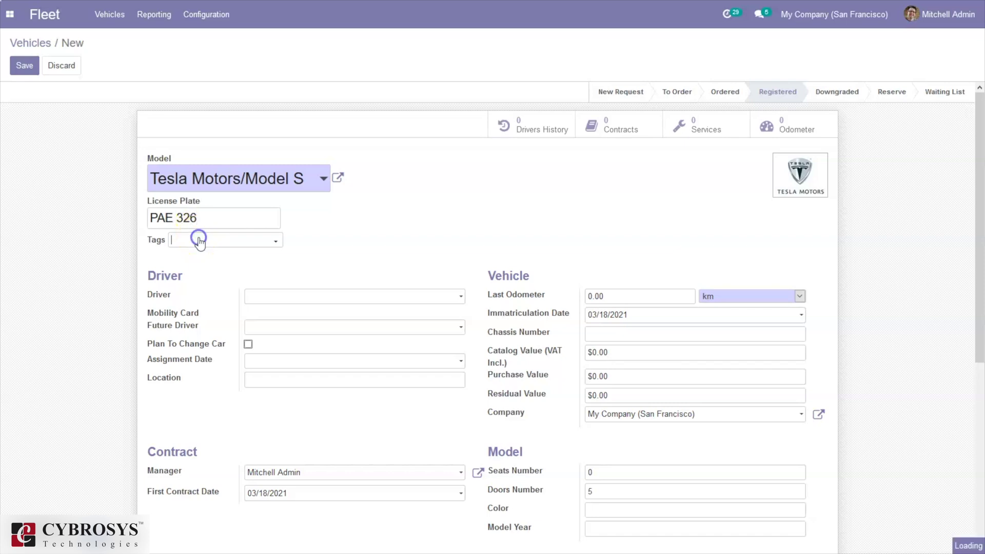
Tag the new vehicle with Employee Car and Junior
click(199, 240)
click(200, 260)
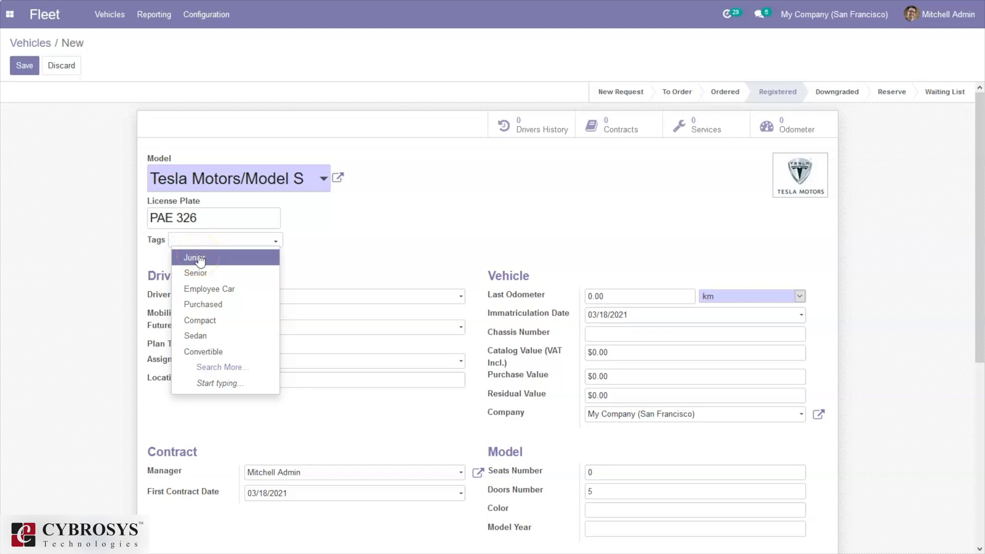
click(211, 290)
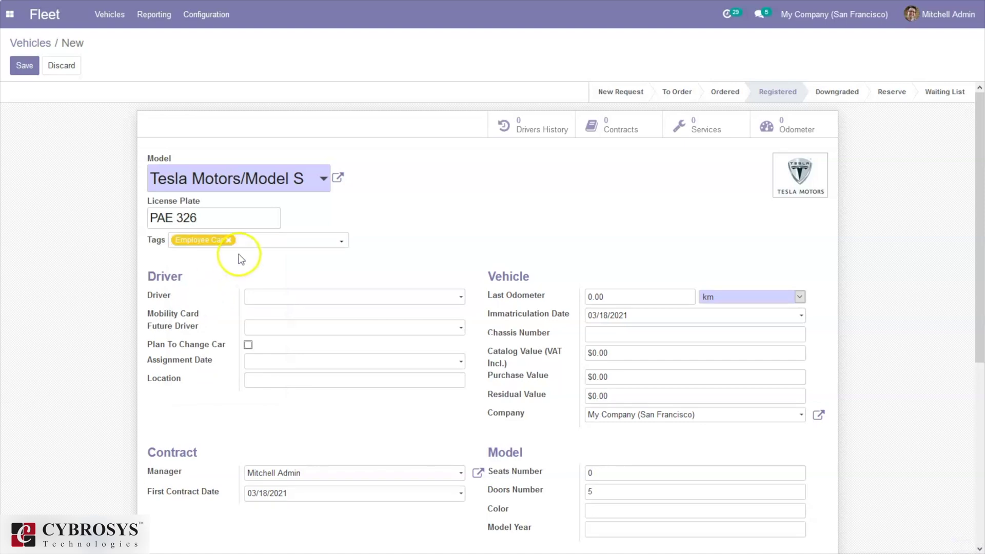
click(250, 241)
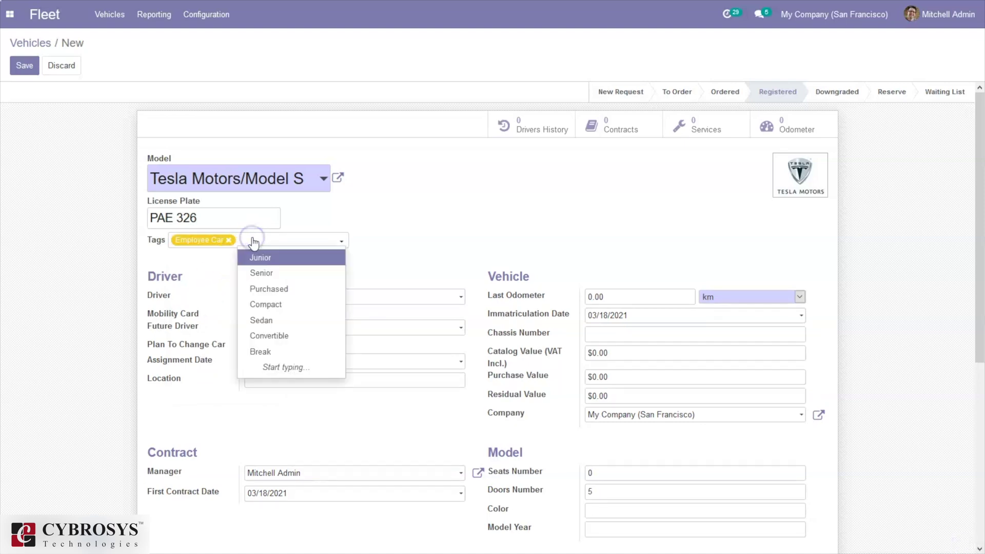
click(268, 259)
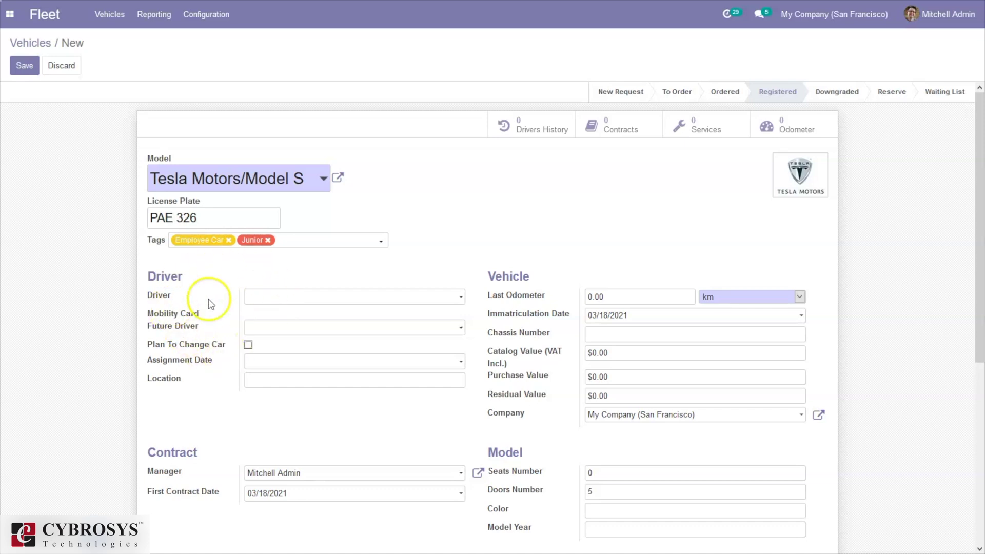
Assign Azure Interior as driver and Bloem GmbH as future driver, and apply the driver change
click(279, 296)
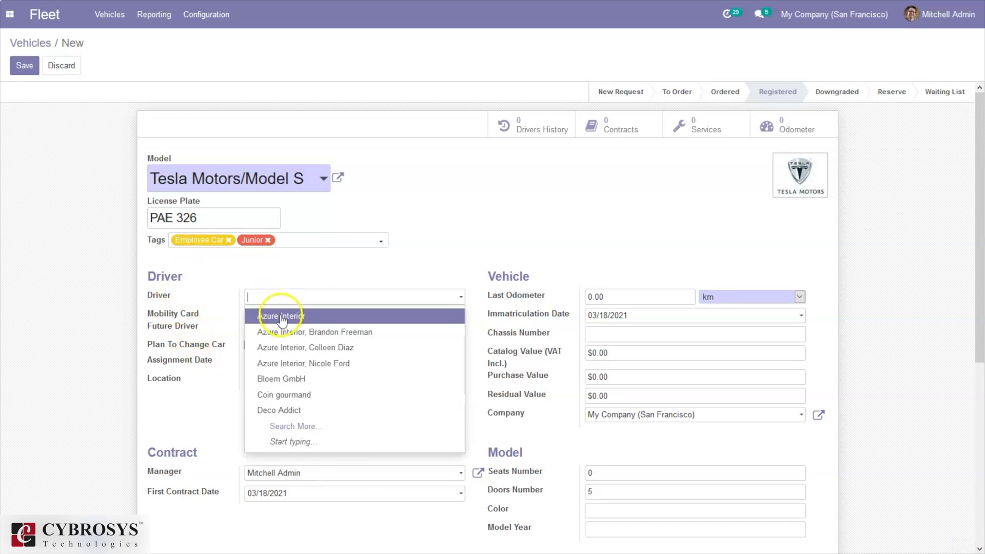
click(282, 315)
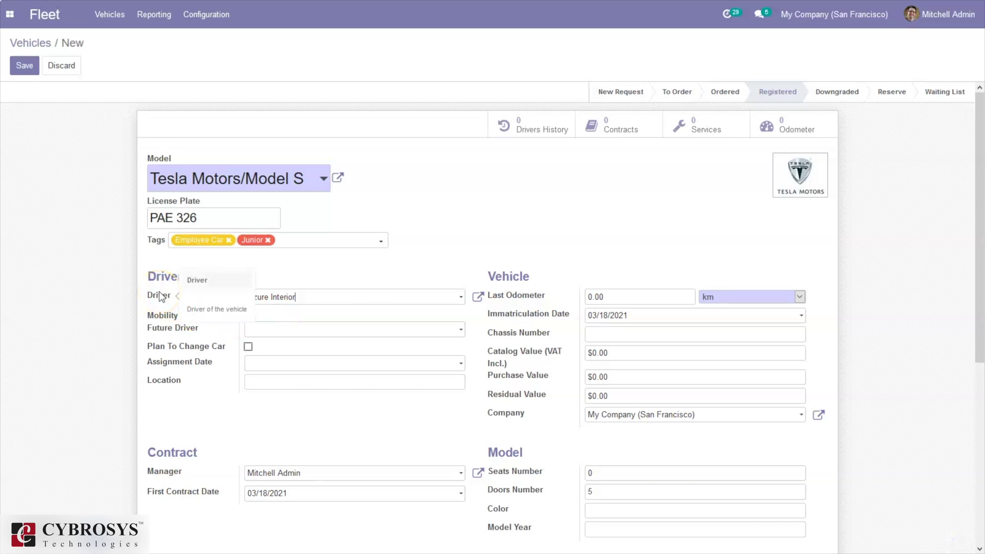
click(247, 331)
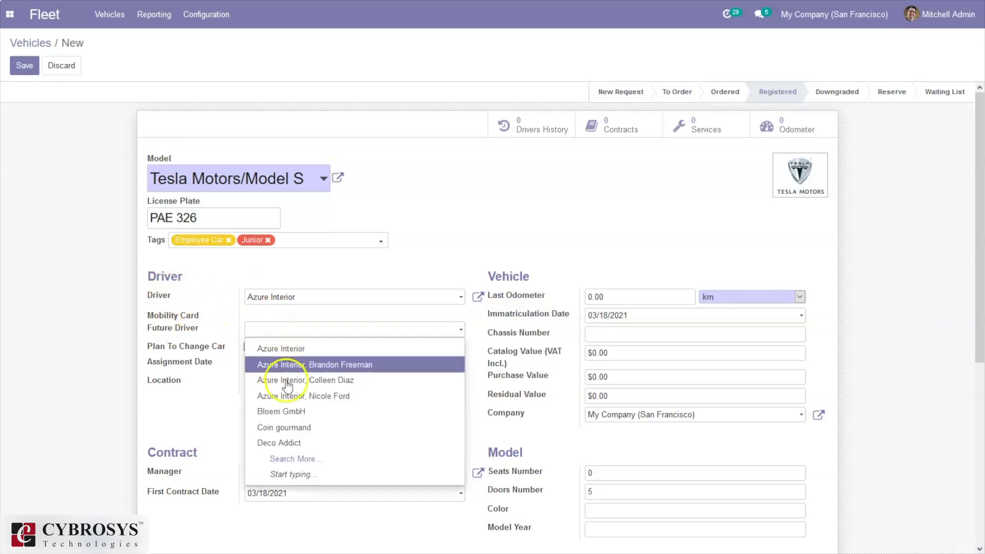
click(289, 411)
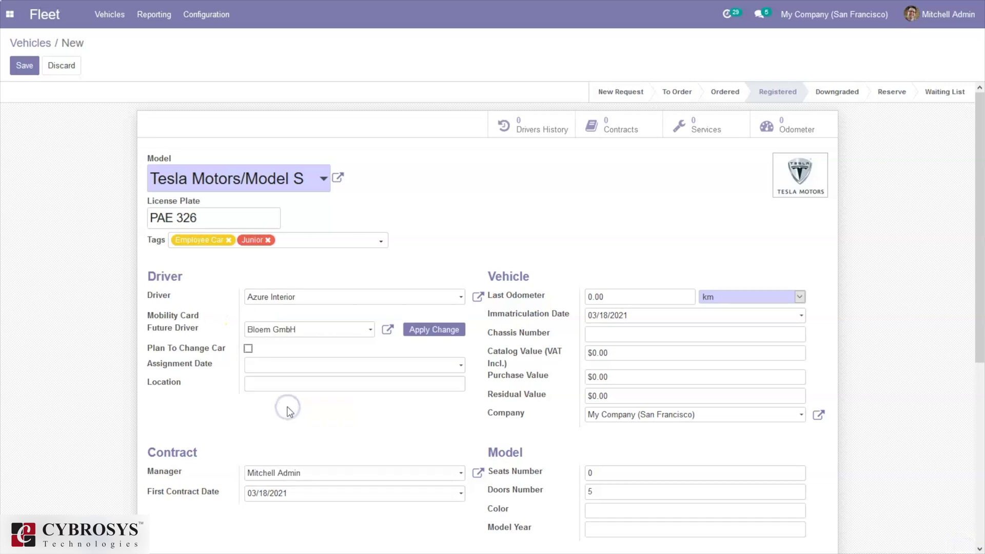
click(419, 331)
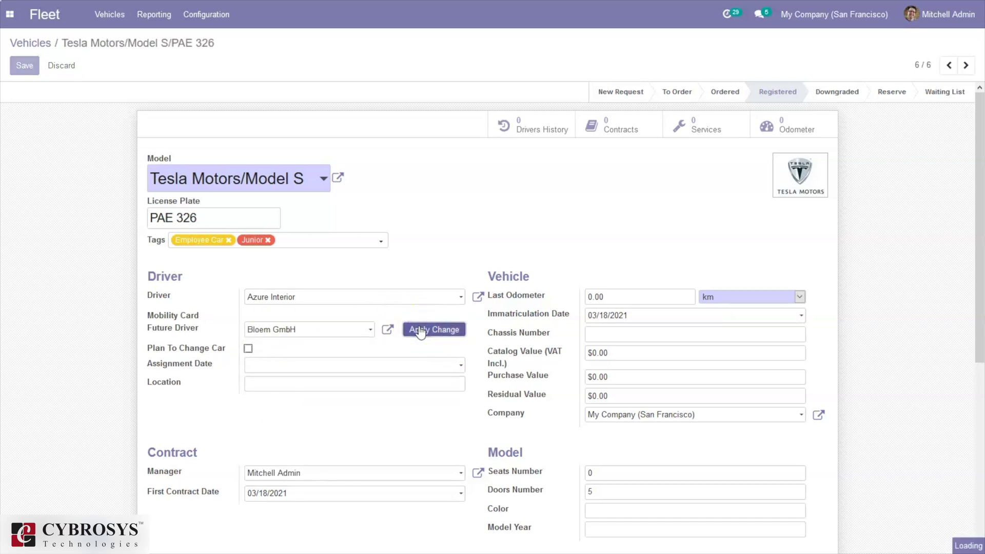
click(445, 156)
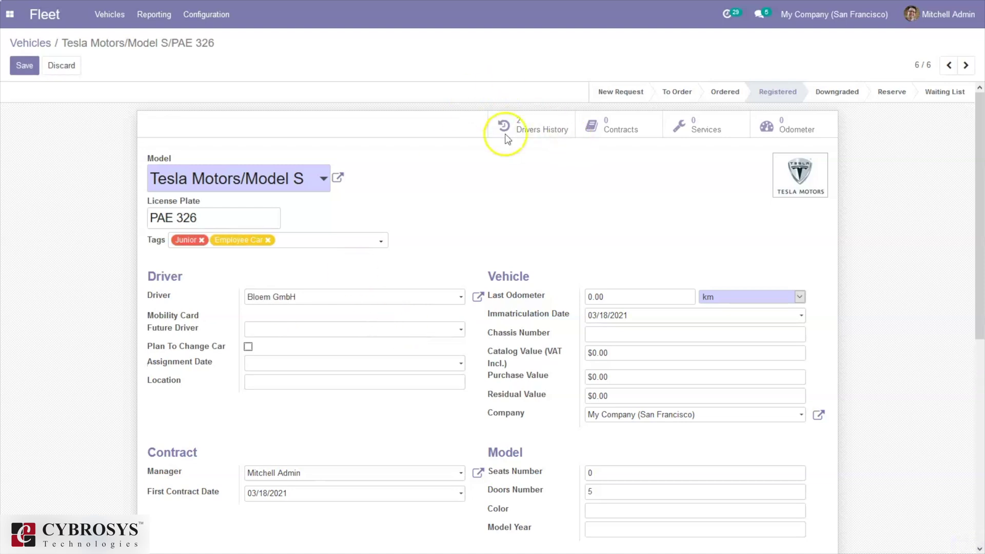
Check the vehicle's drivers history and return to the Tesla Motors/Model S record
click(539, 133)
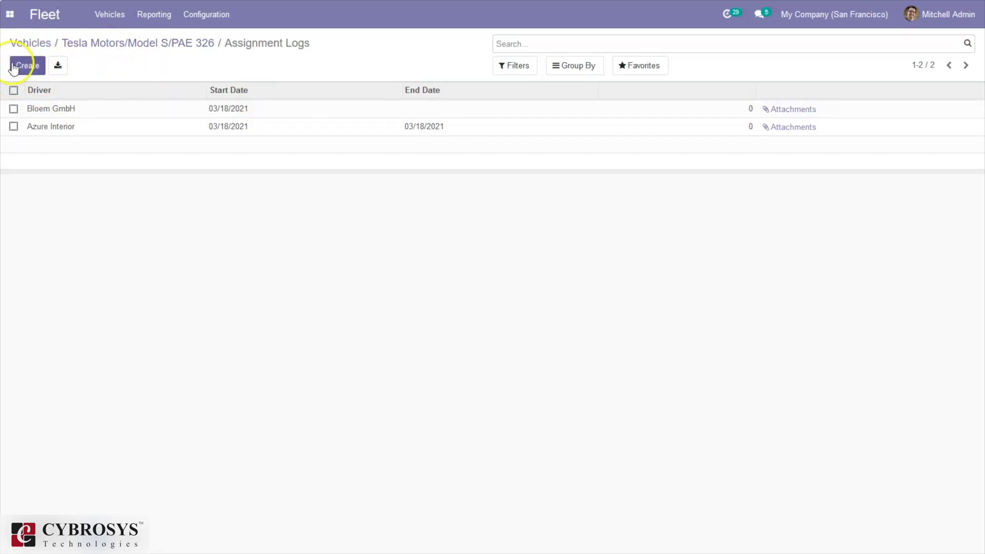
click(154, 46)
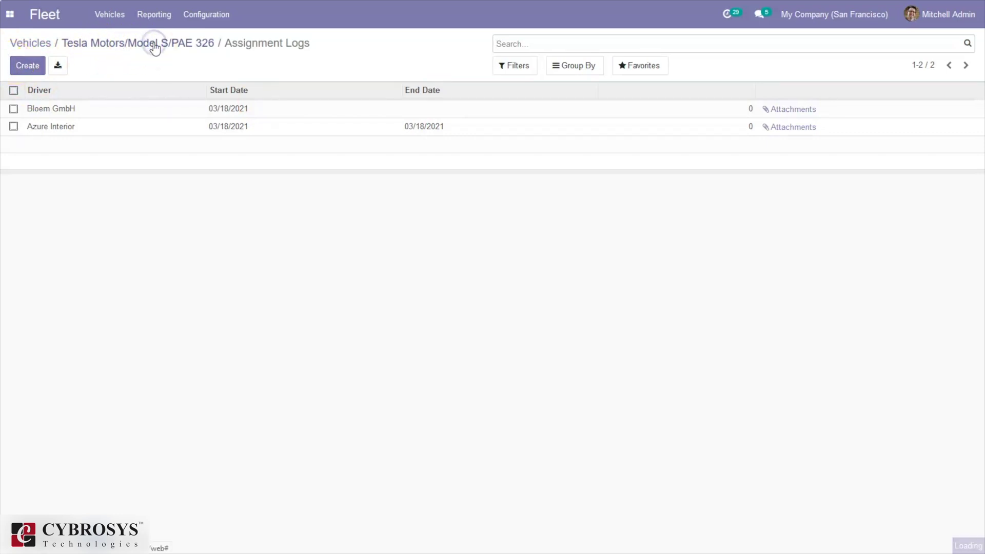
Reopen the vehicle record for editing and set its location to India
click(22, 67)
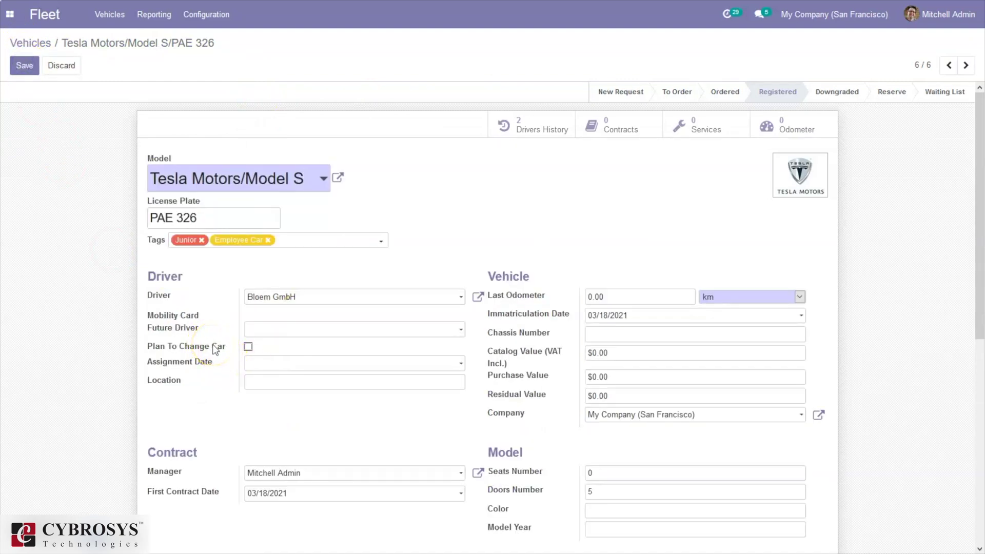
click(257, 362)
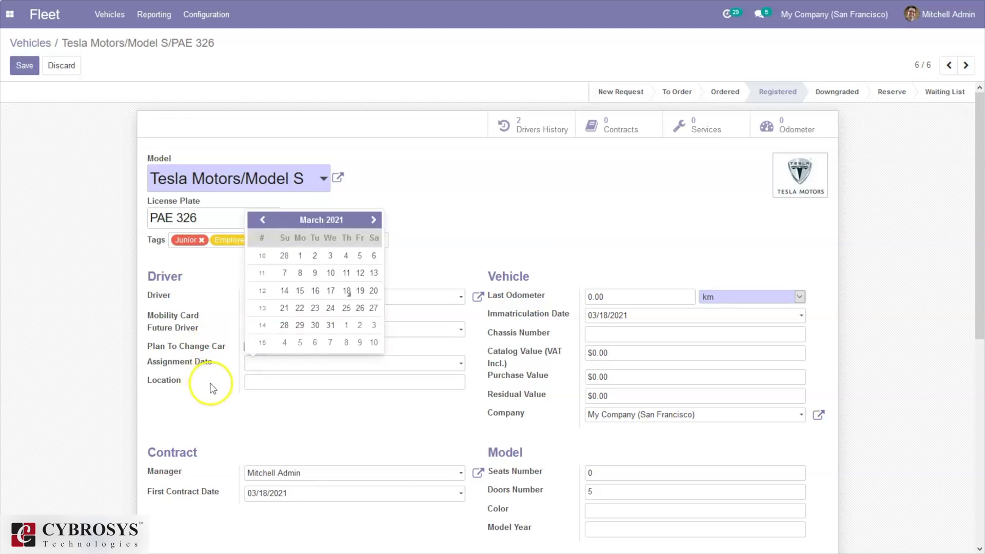
click(205, 384)
click(267, 383)
text(India)
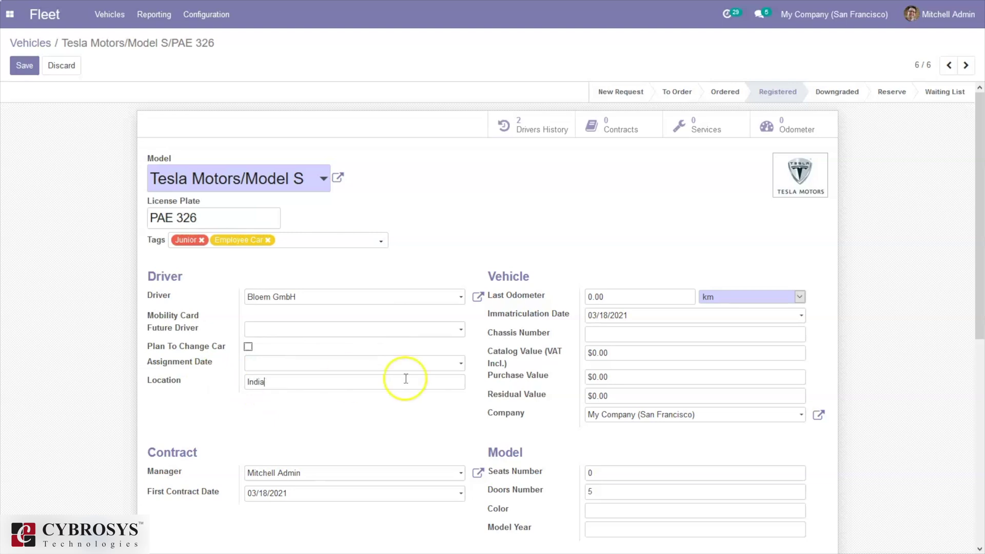
Enter BA345345 as the vehicle's chassis number
drag(978, 209, 980, 323)
scroll(980, 323, up, 2)
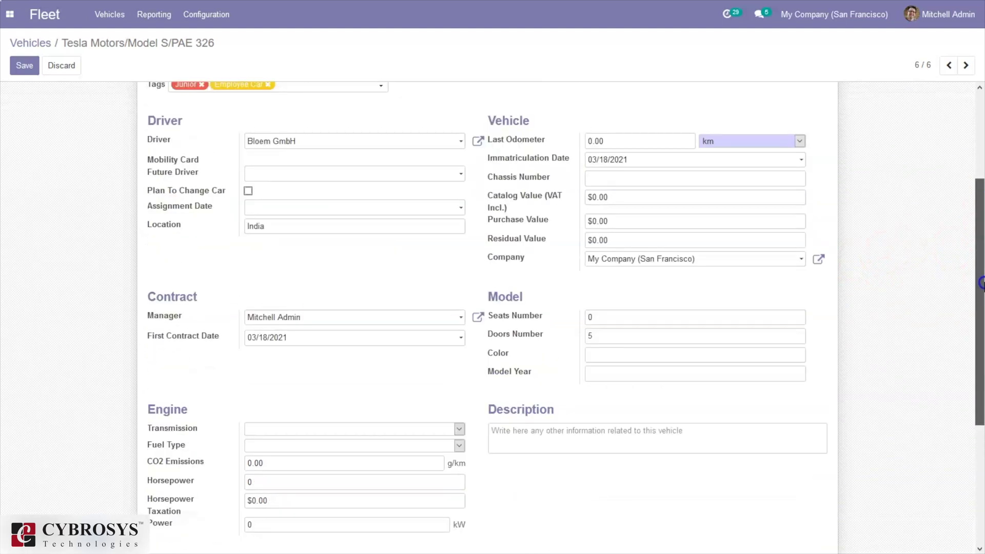
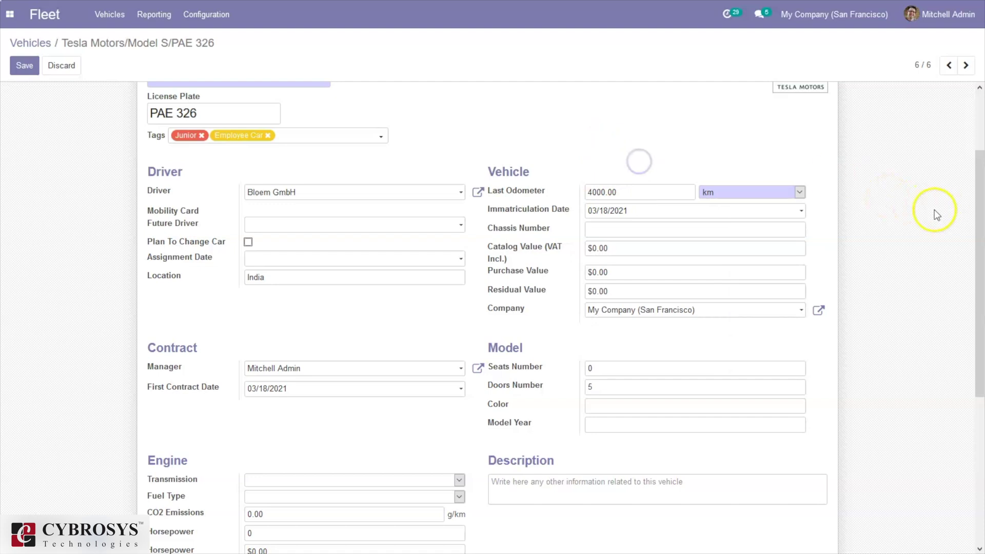
mouse_move(554, 212)
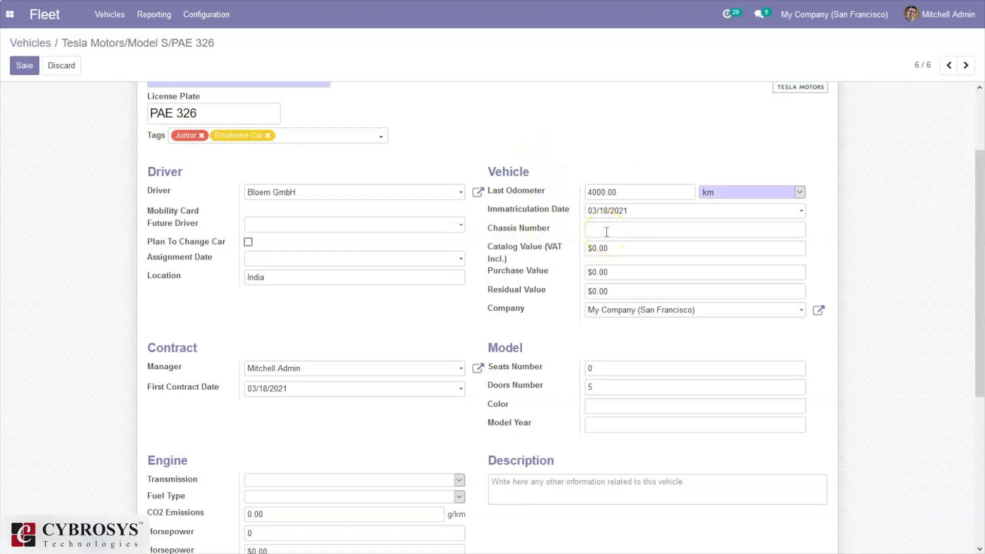
click(593, 230)
text(BA345345)
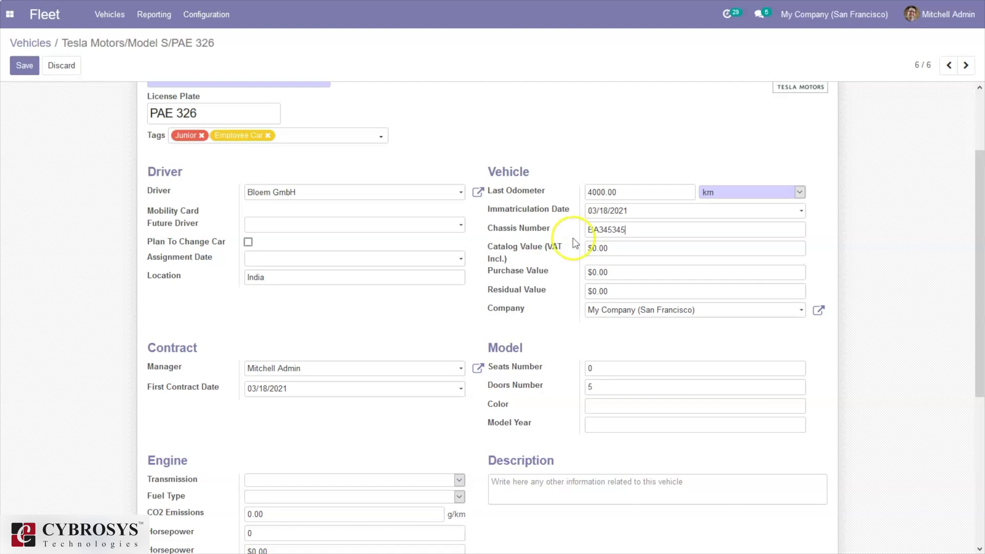
Set the vehicle's catalog value to $500000 and its purchase value to $400000
mouse_move(535, 252)
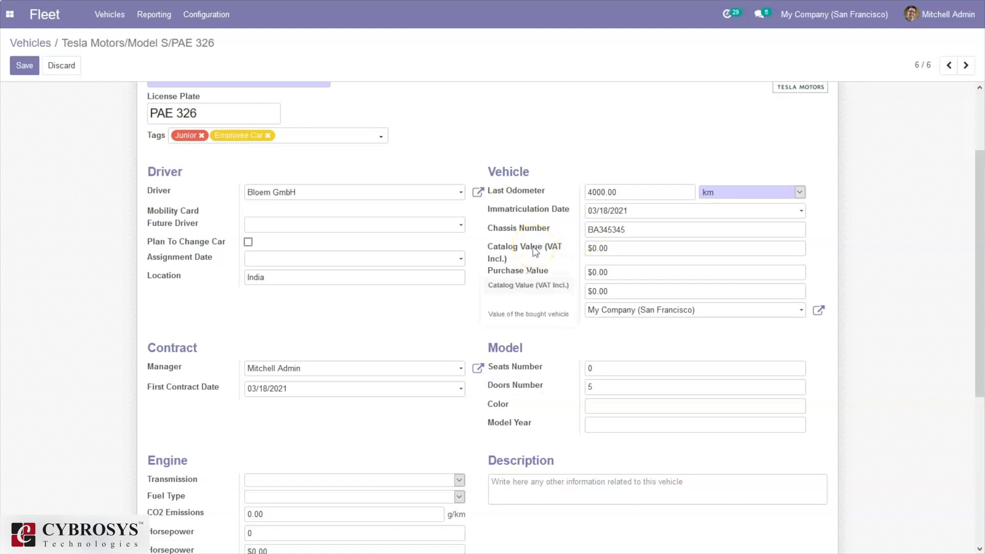
click(595, 249)
key(BackSpace)
text(50000)
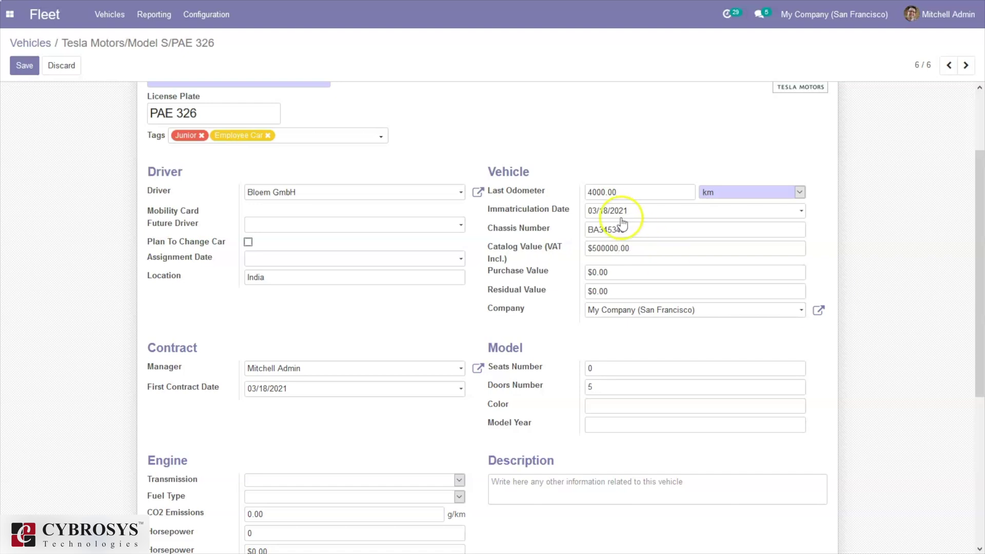
click(595, 272)
key(BackSpace)
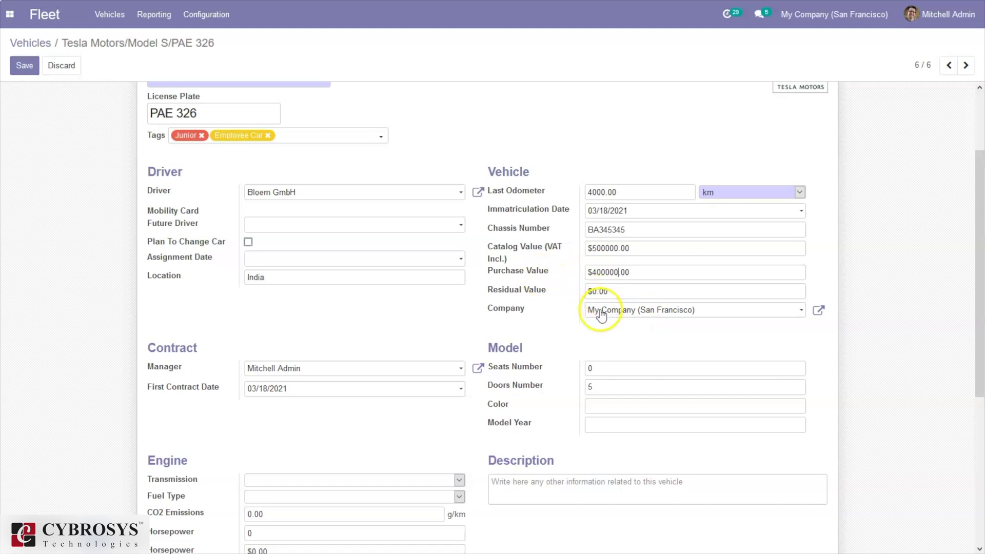
click(593, 291)
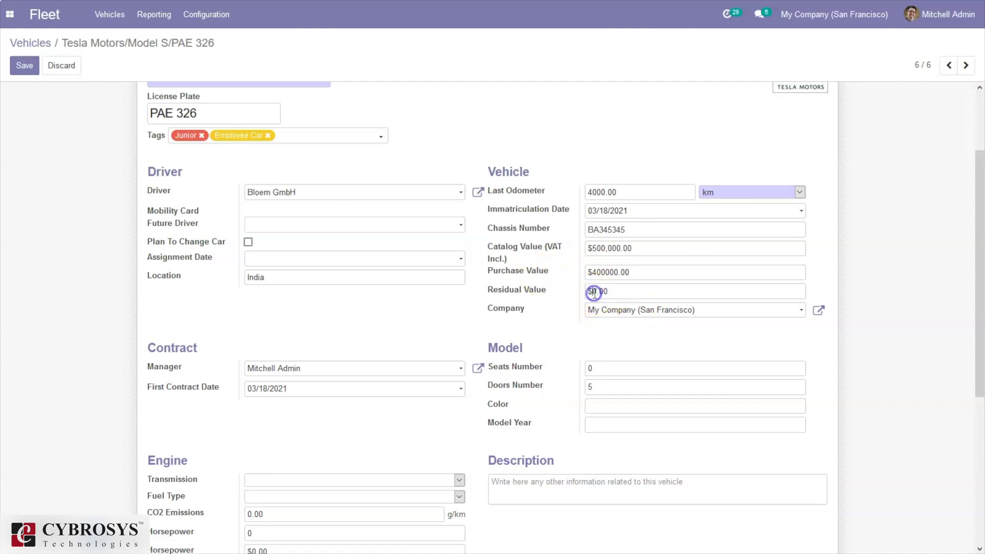
Fill in the Model details with 6 seats, color Red and model year 2019
drag(980, 244, 980, 308)
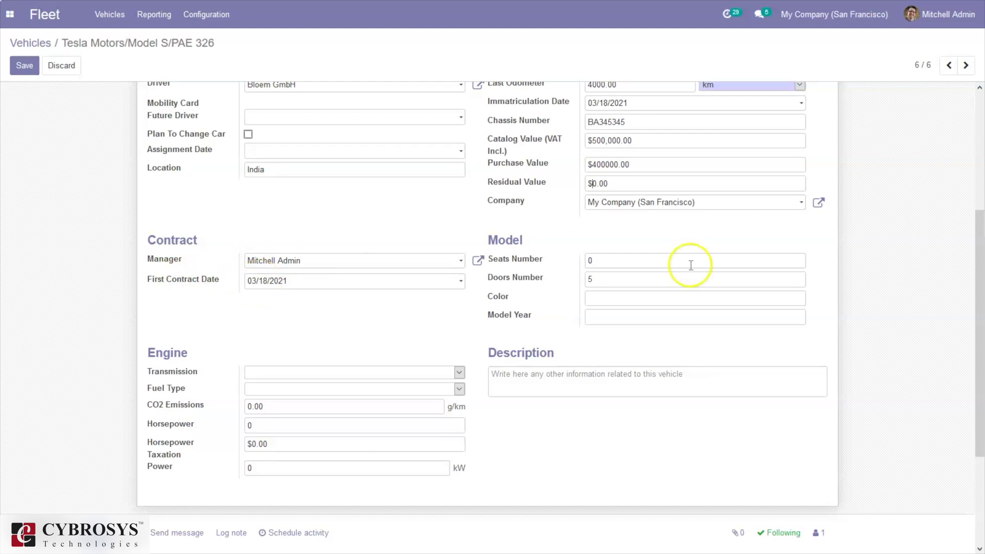
click(605, 267)
key(BackSpace)
text(6)
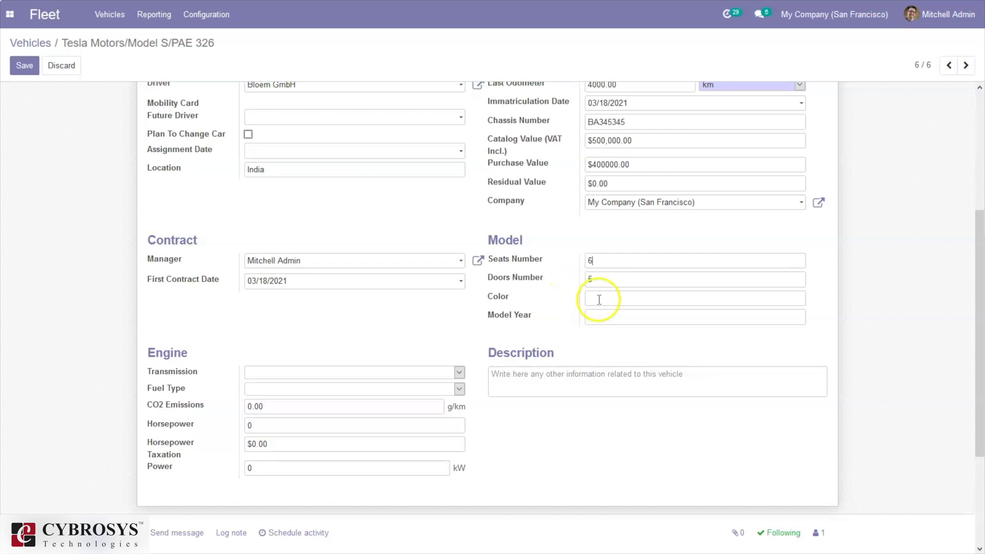
click(600, 298)
text(Red)
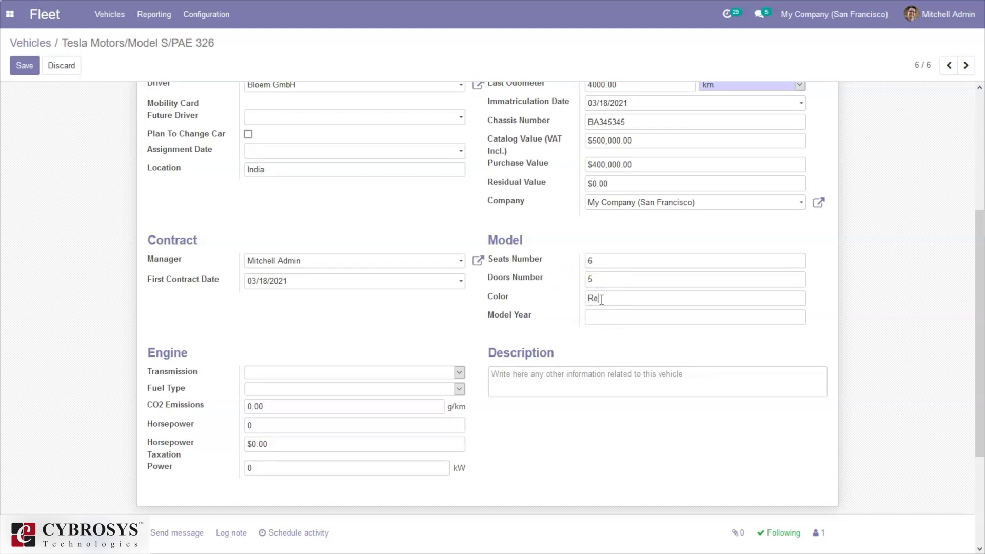
click(622, 317)
Set the engine's transmission to Automatic and its fuel type to Diesel
drag(981, 272, 981, 326)
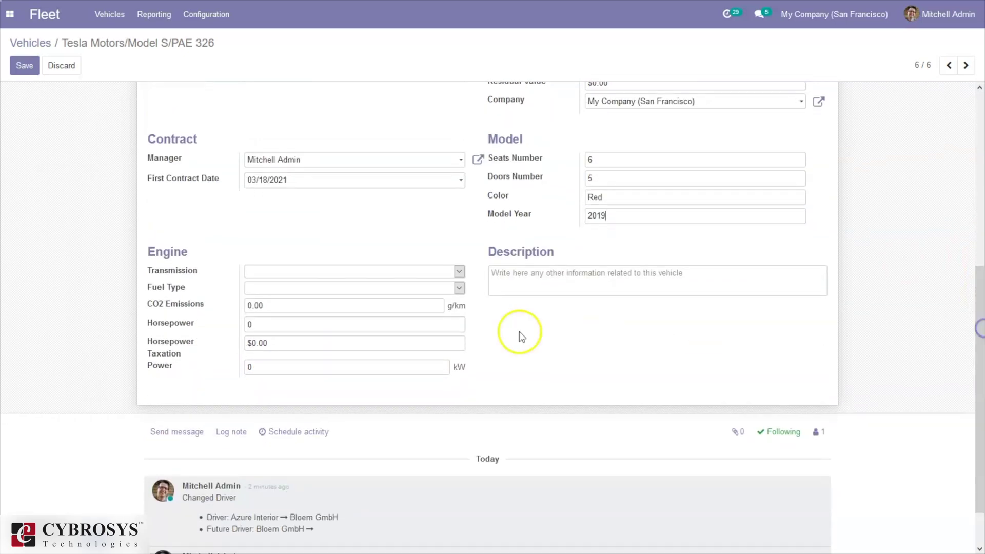
click(383, 272)
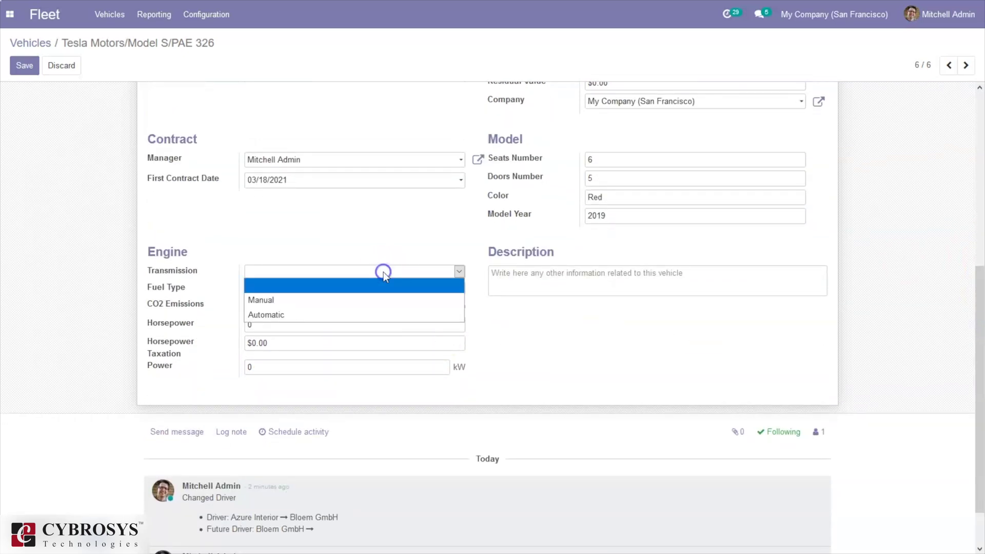
click(303, 314)
click(255, 287)
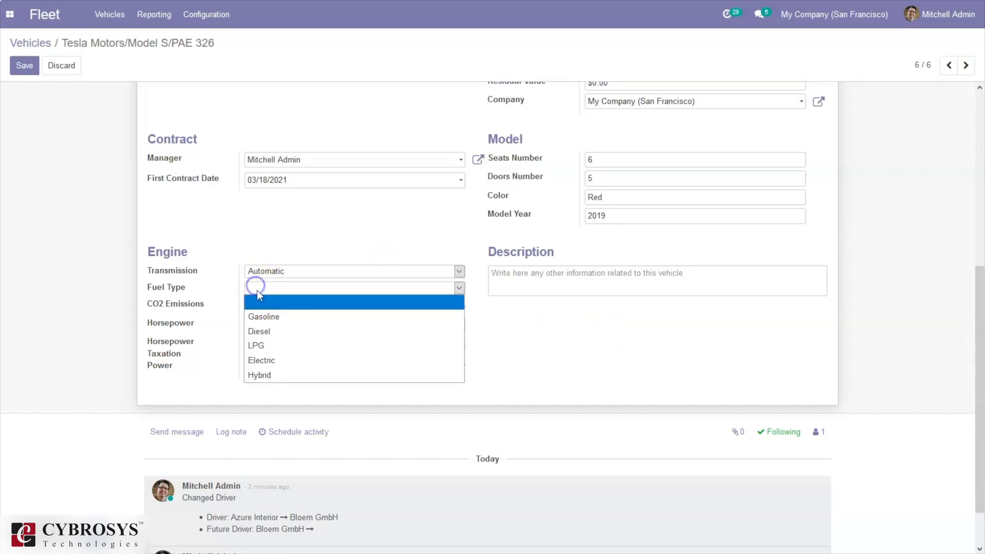
click(270, 331)
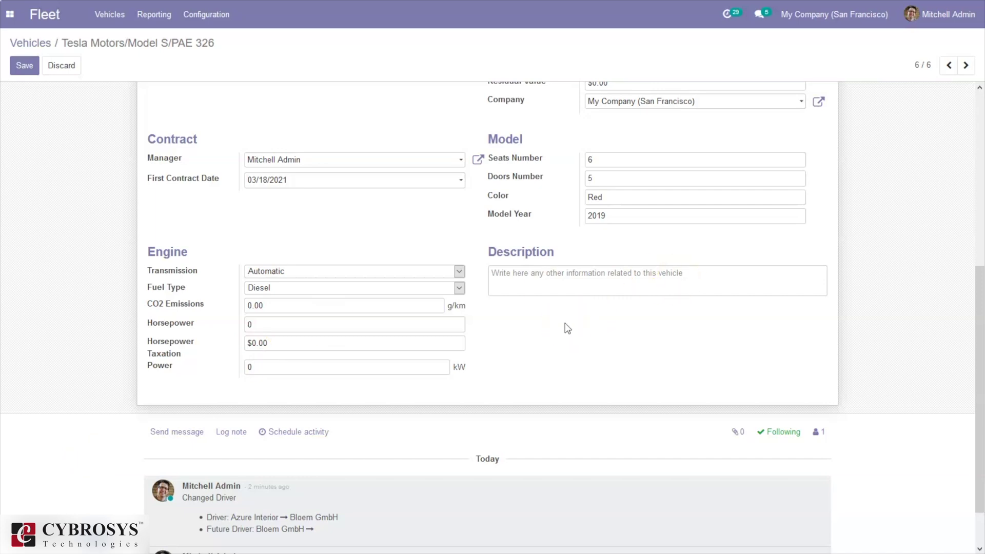
Review the completed vehicle form and save the record
drag(979, 298, 980, 179)
scroll(974, 231, down, 5)
scroll(974, 231, up, 8)
mouse_move(241, 10)
click(22, 62)
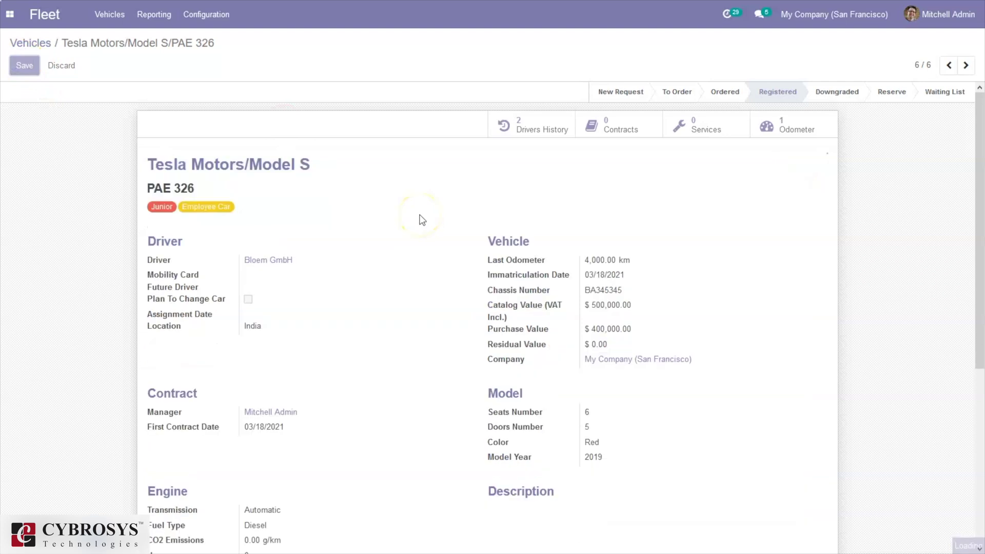
Check the odometer log of the saved vehicle and return to its record
drag(977, 209, 981, 163)
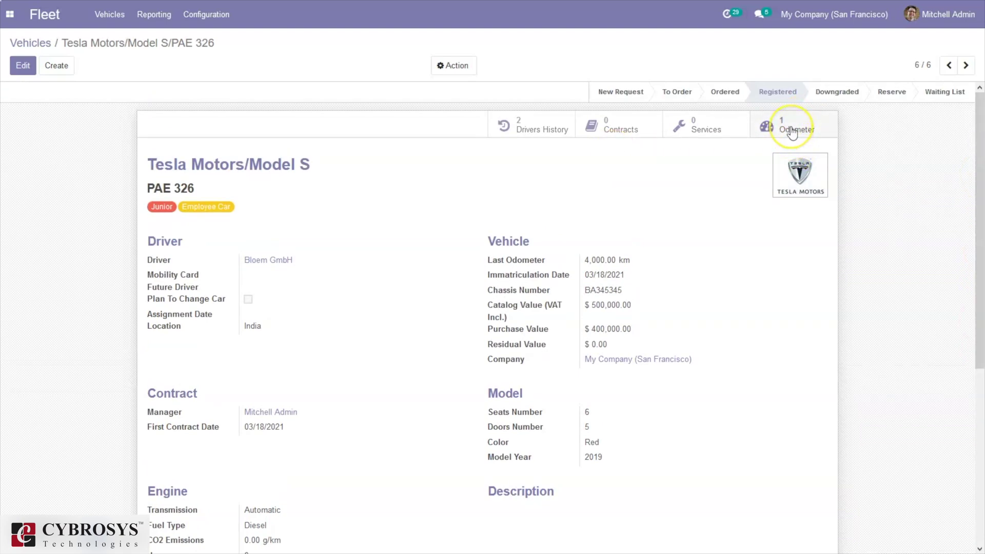
click(793, 131)
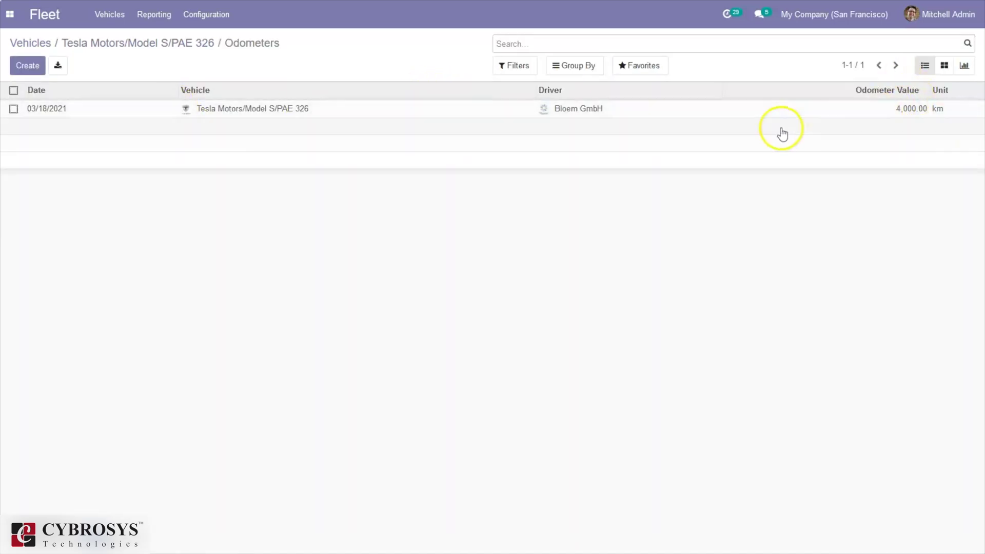
click(163, 46)
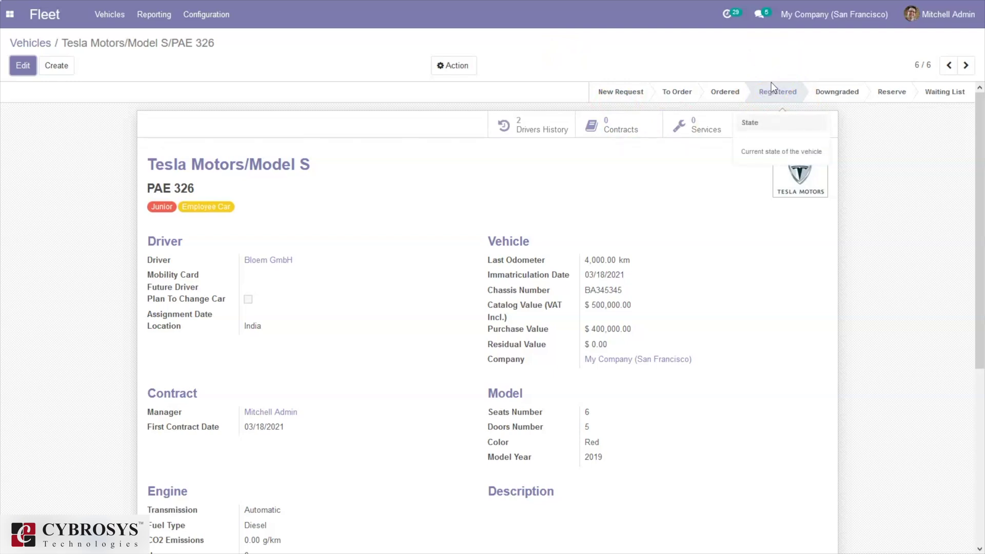
Start a new contract for the vehicle with type Omnium and vendor Azure Interior
click(609, 121)
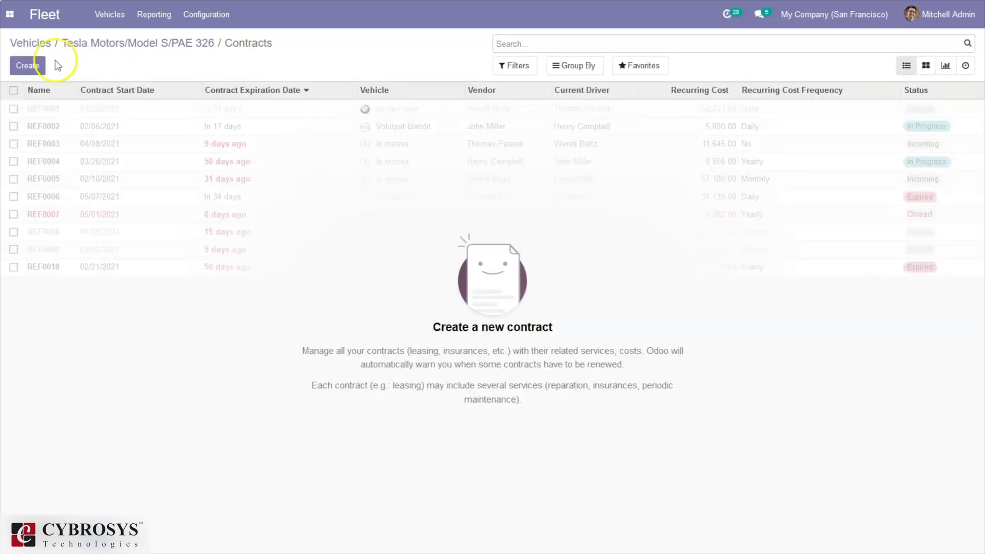
click(20, 67)
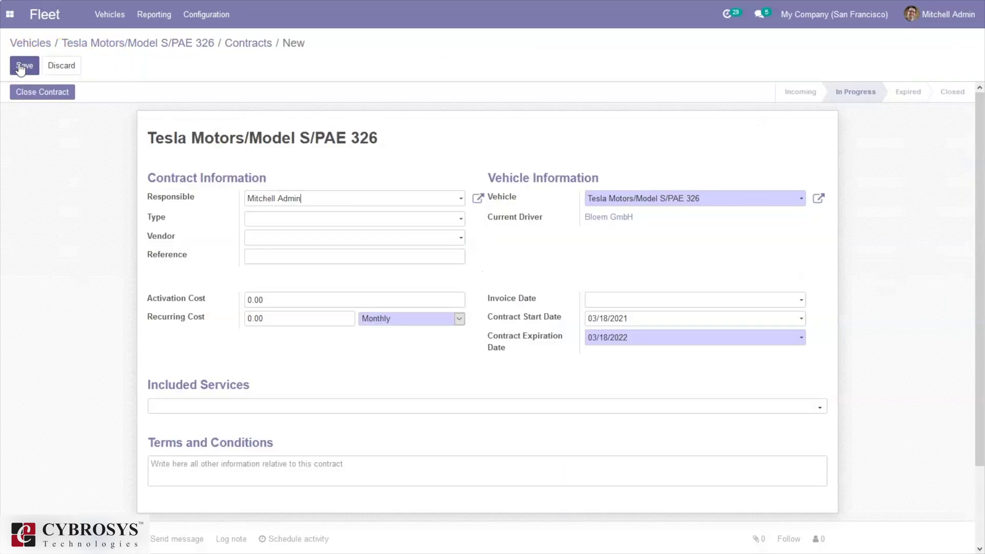
click(265, 221)
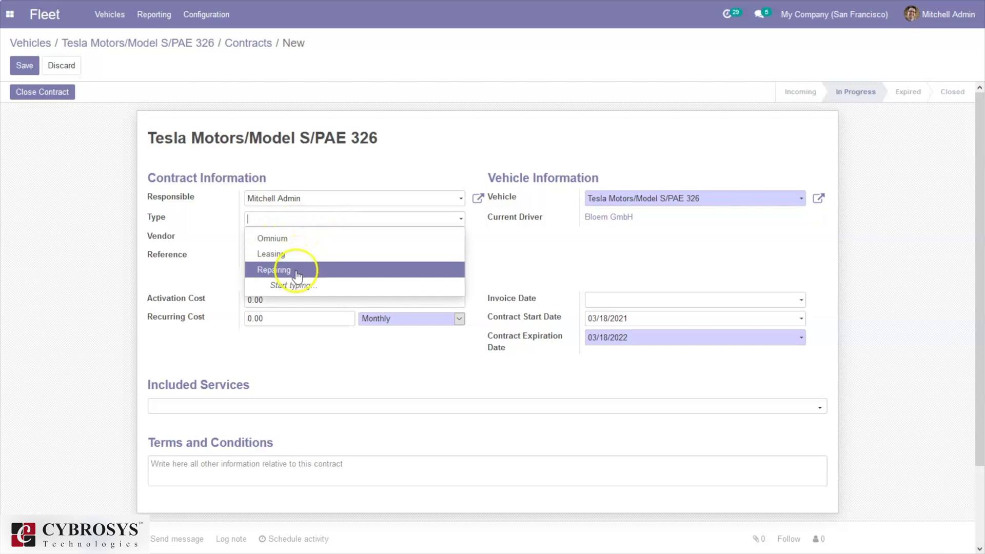
click(284, 239)
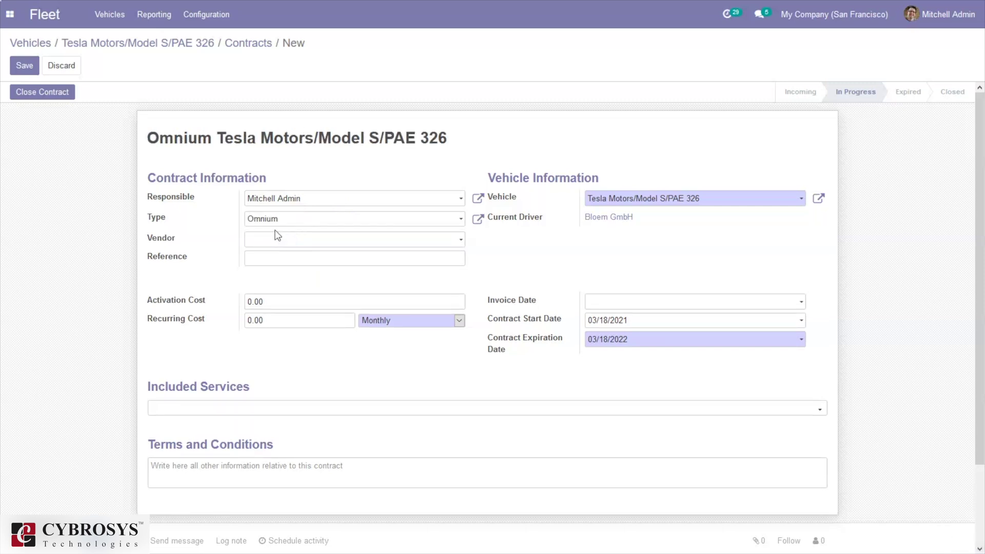
click(273, 240)
click(275, 256)
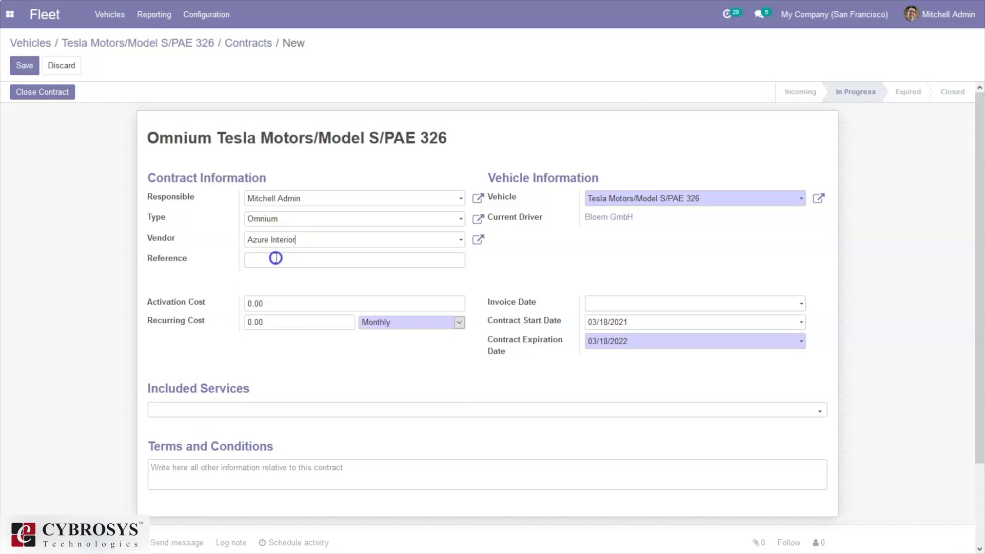
Set the contract's recurring cost to 1000, leaving the reference blank and the activation cost at 0.00
click(262, 261)
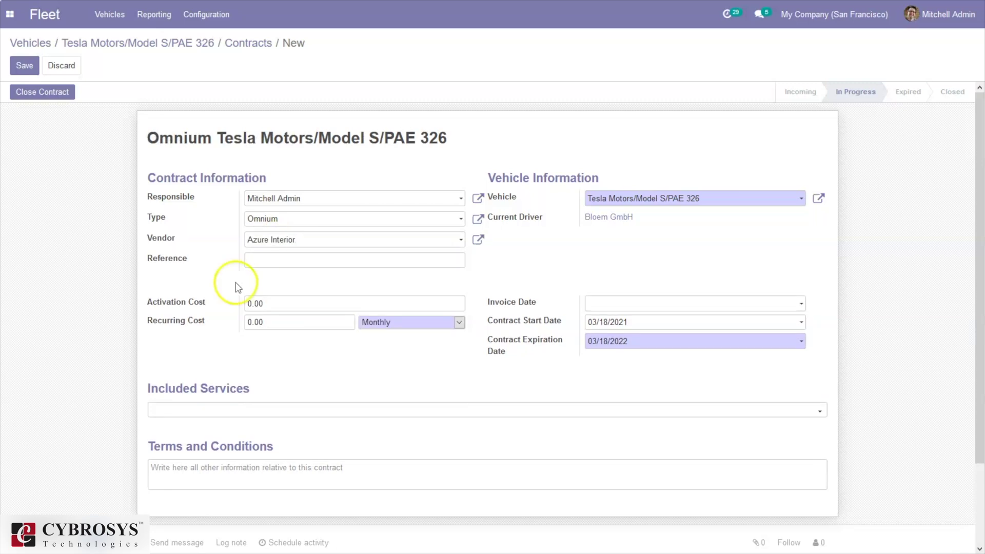
click(251, 303)
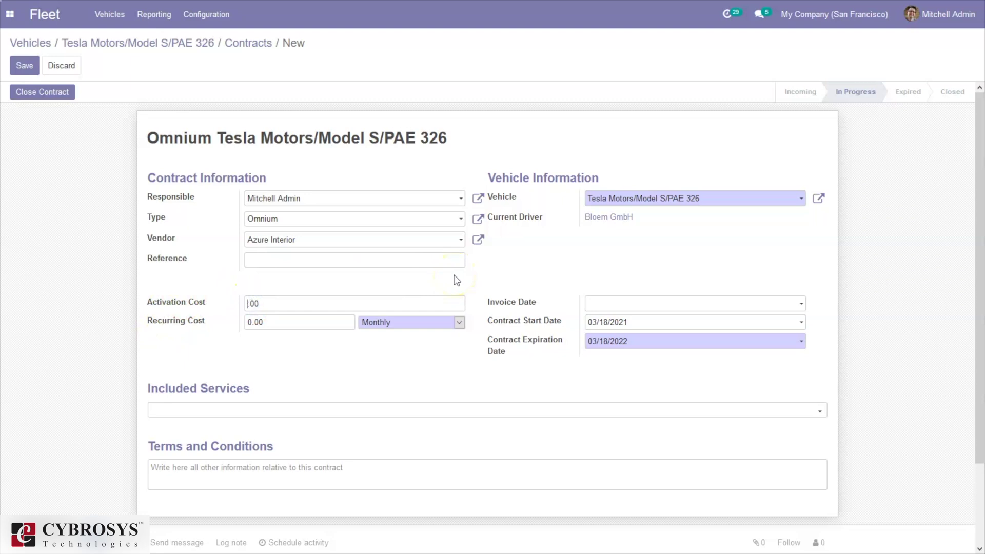
click(251, 321)
key(shift+Tab)
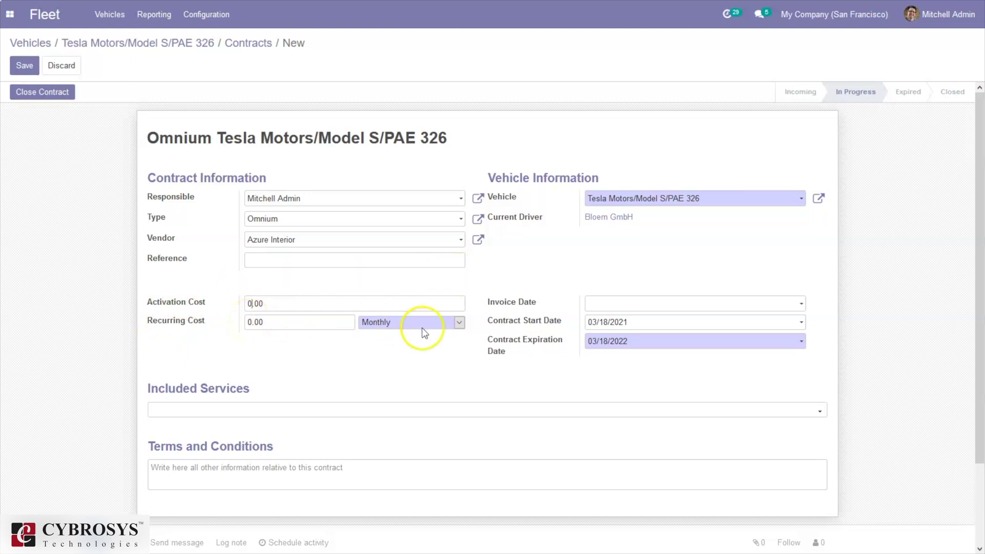
click(250, 324)
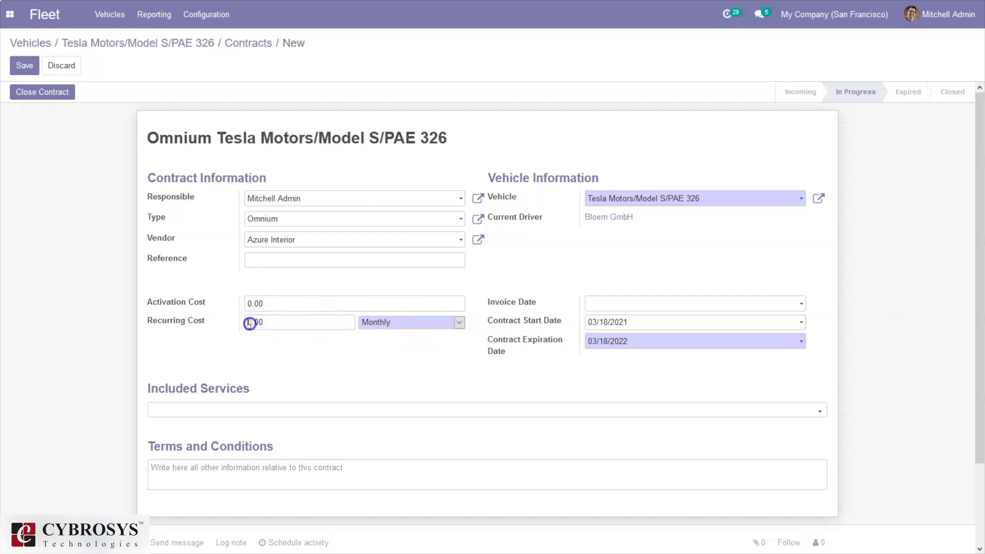
text(100)
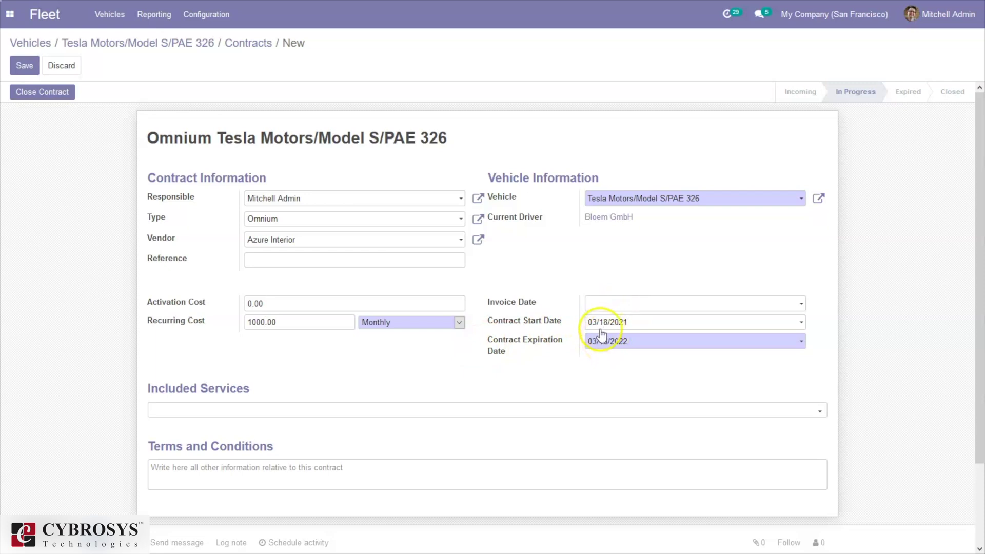
Set the contract expiration date to 03/18/2023
click(601, 351)
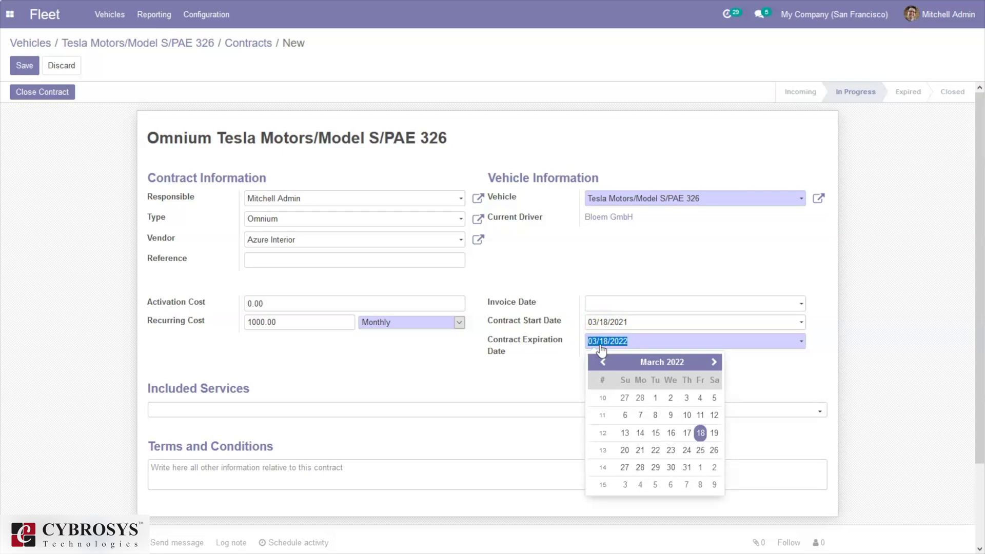
key(BackSpace)
key(Return)
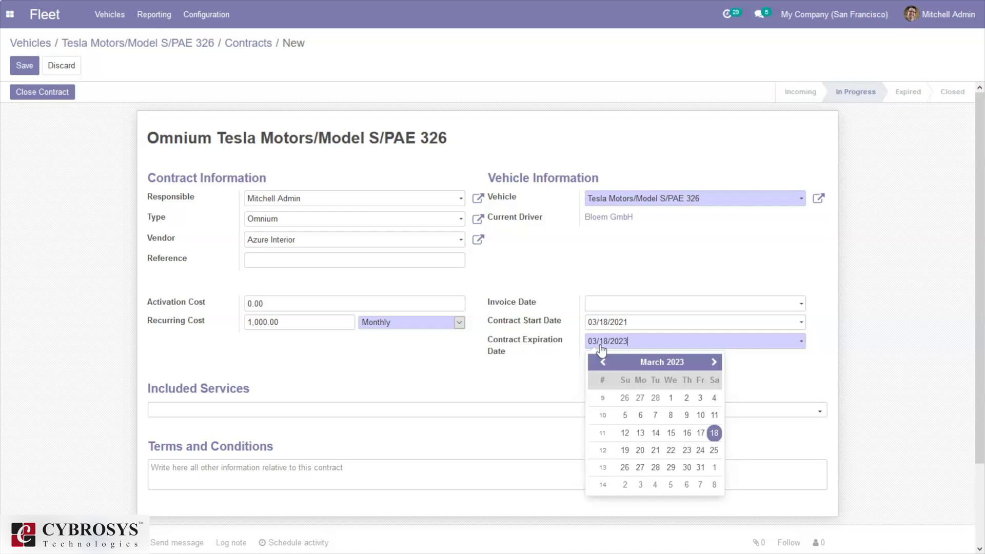
click(533, 367)
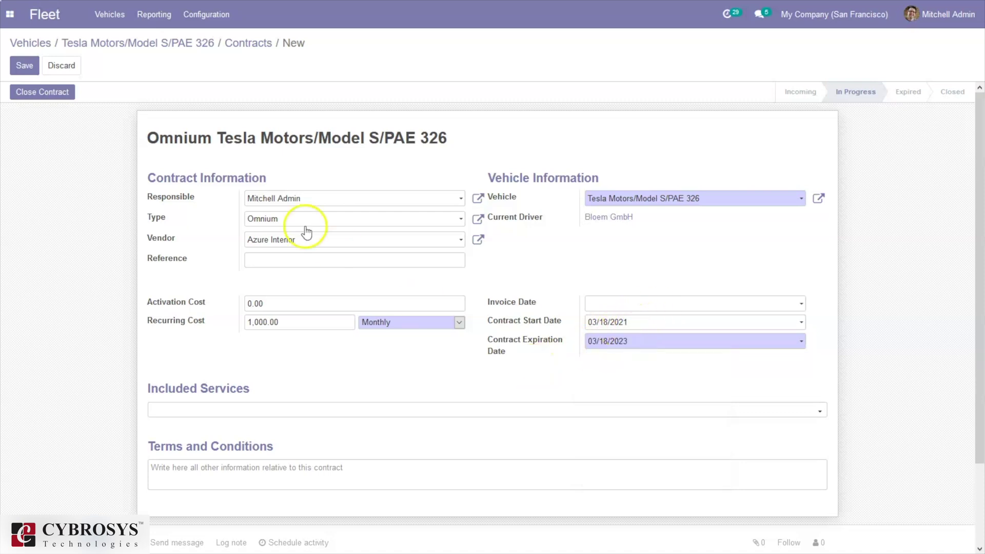
Check the services that can be included without adding any, and save the contract
click(200, 410)
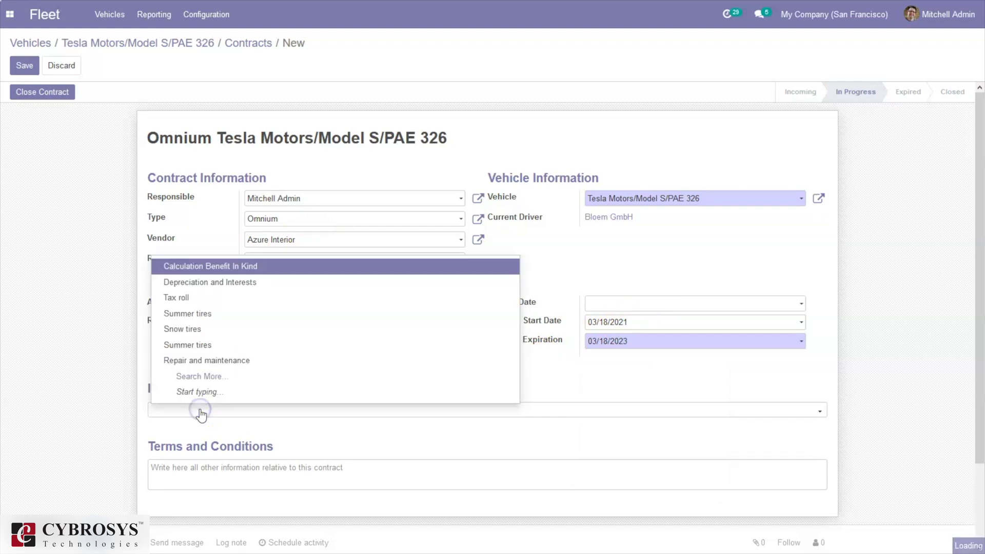
click(27, 321)
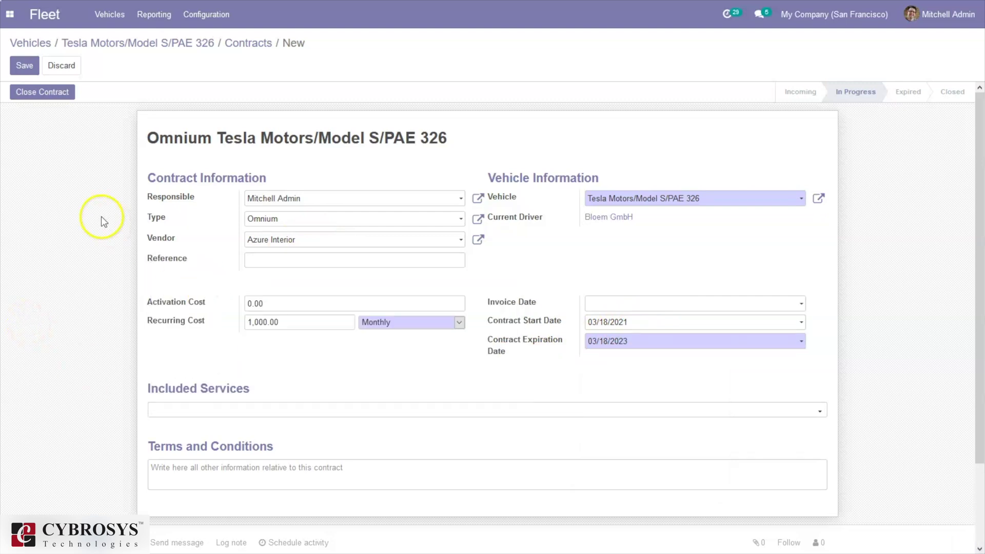
mouse_move(191, 464)
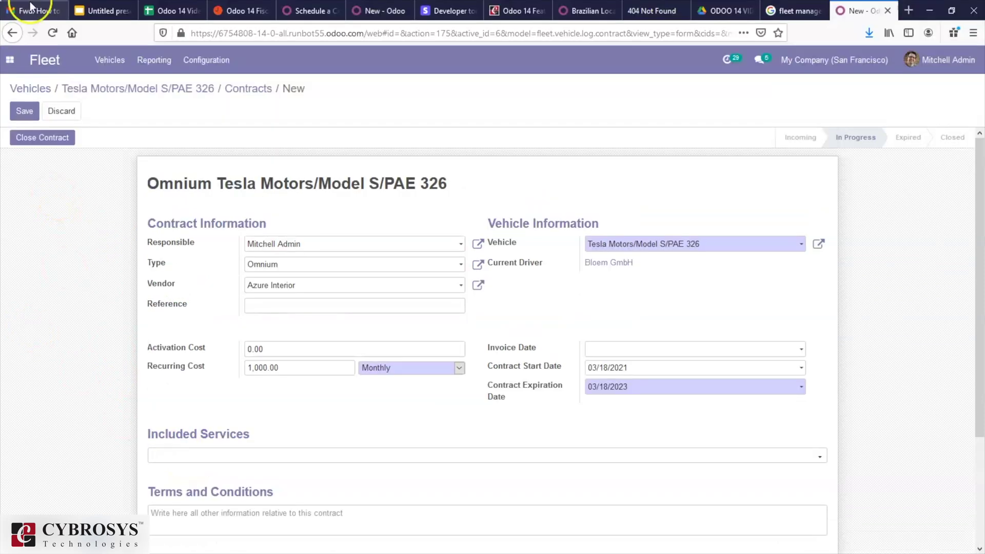
click(20, 67)
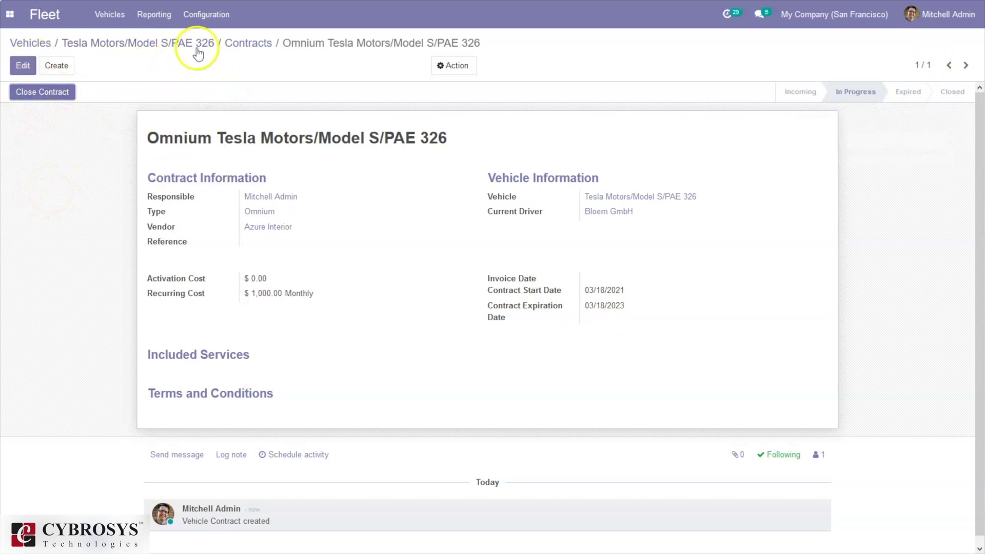
Return to the Tesla vehicle record and start a new service entry for it with the description Repair Tire
click(248, 44)
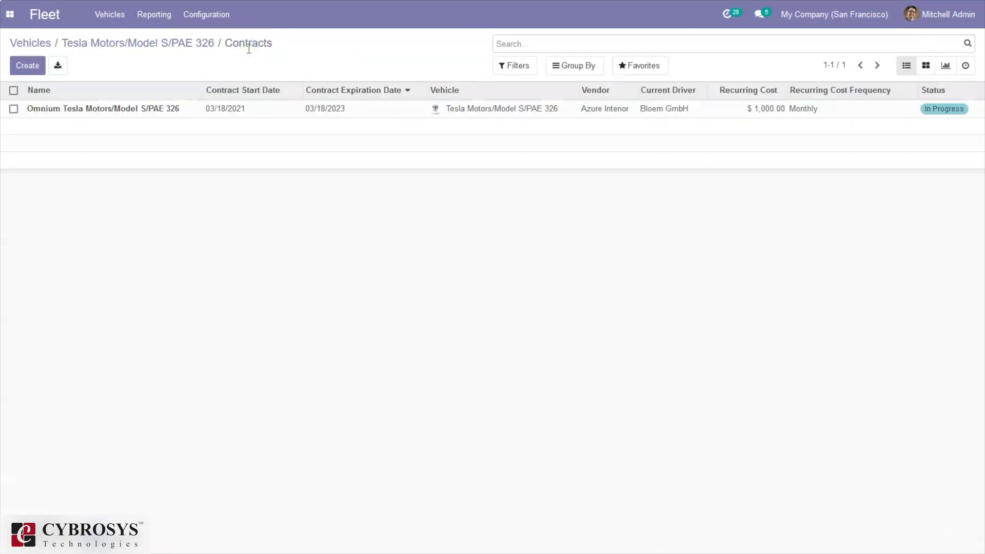
click(180, 44)
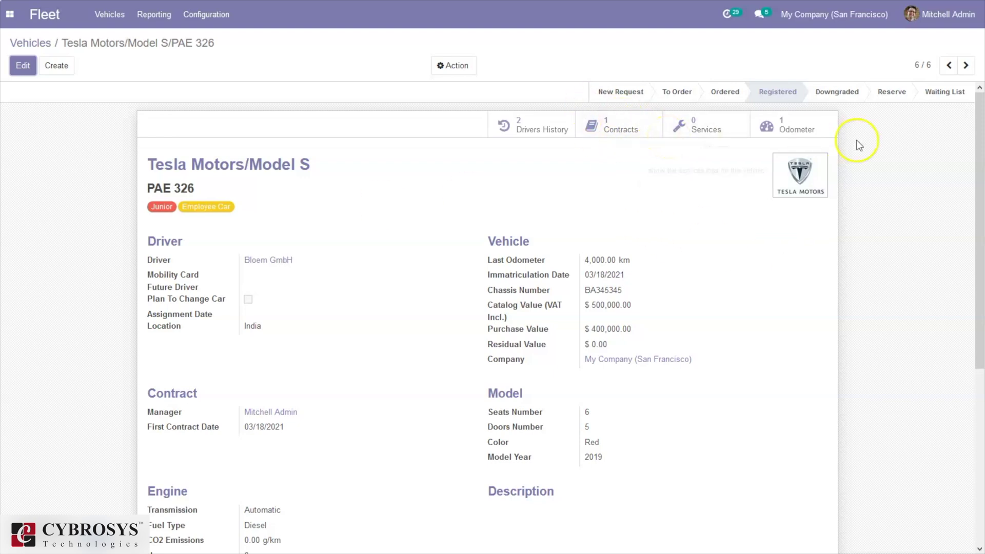
click(719, 130)
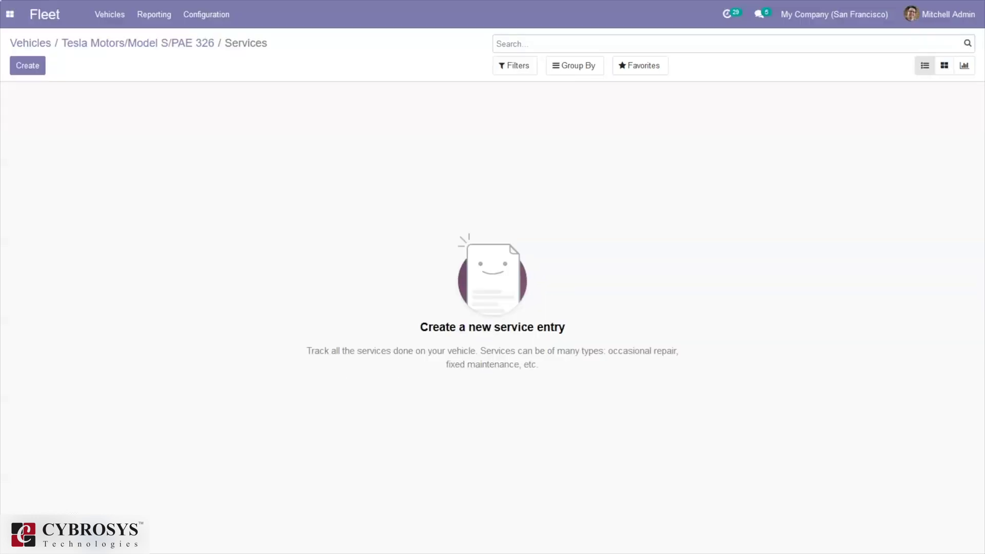
click(30, 65)
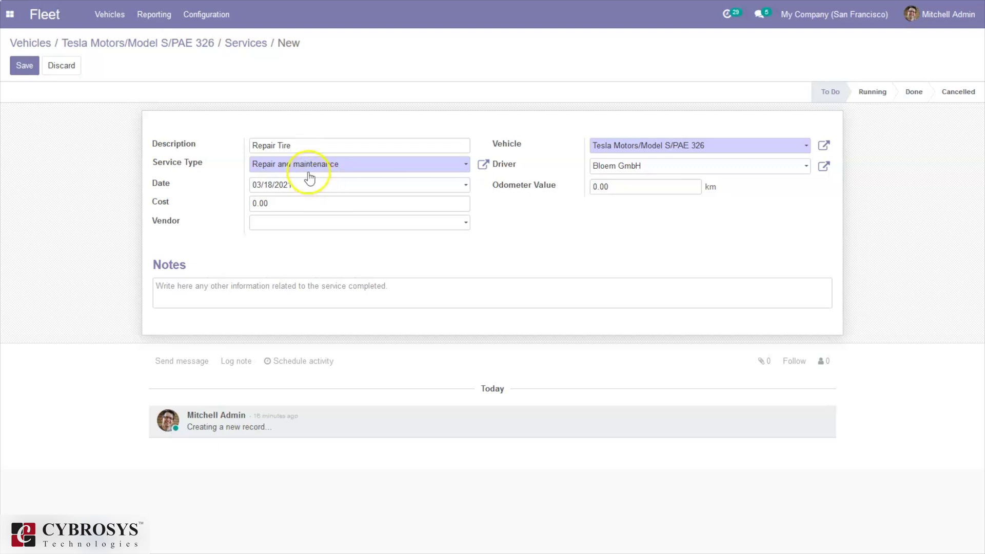
Look through the full list of available service types and close it without choosing another type
click(308, 170)
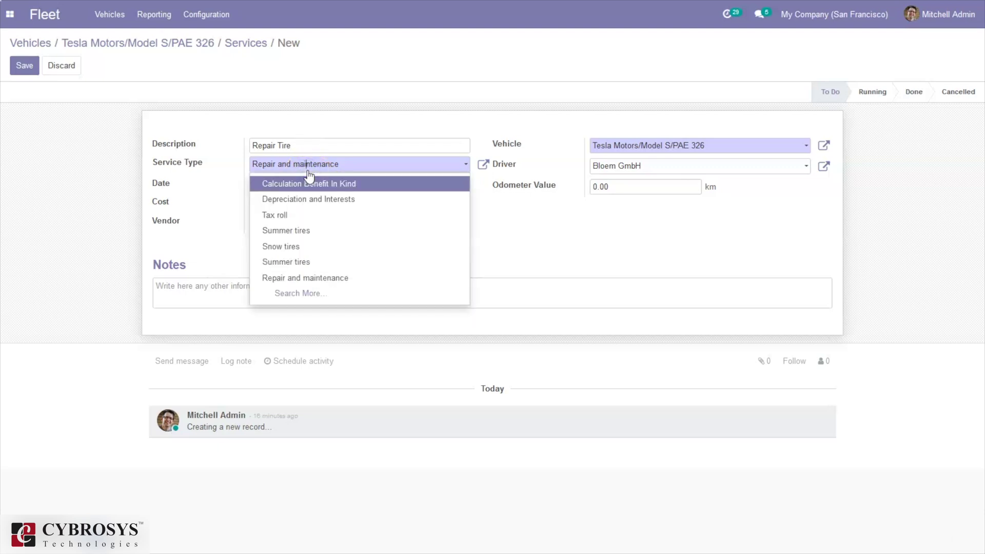
click(300, 220)
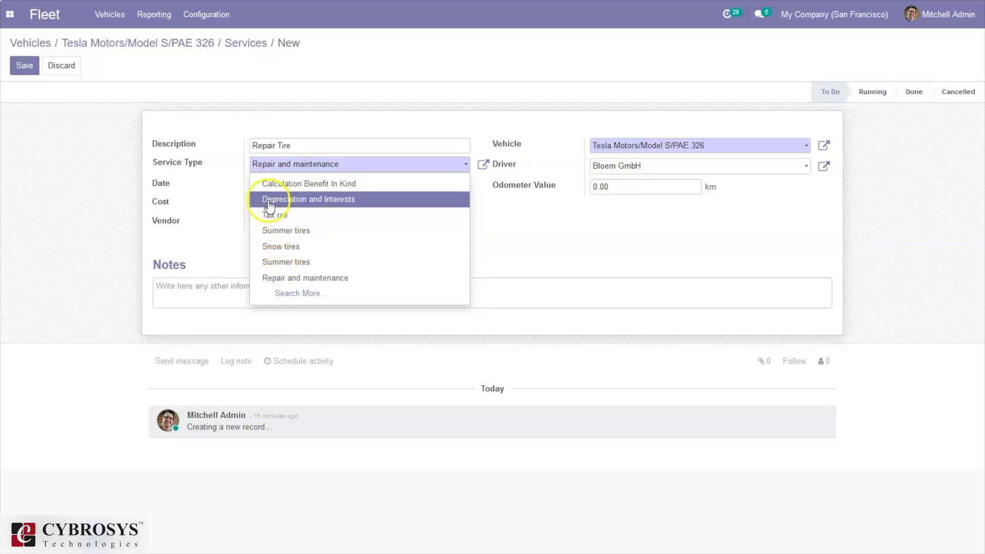
click(291, 295)
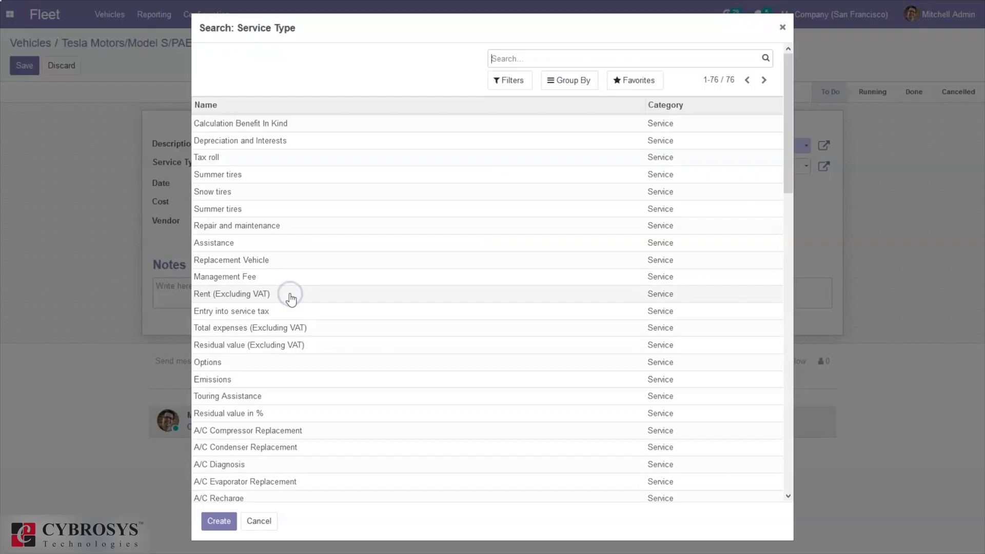
drag(784, 65, 792, 192)
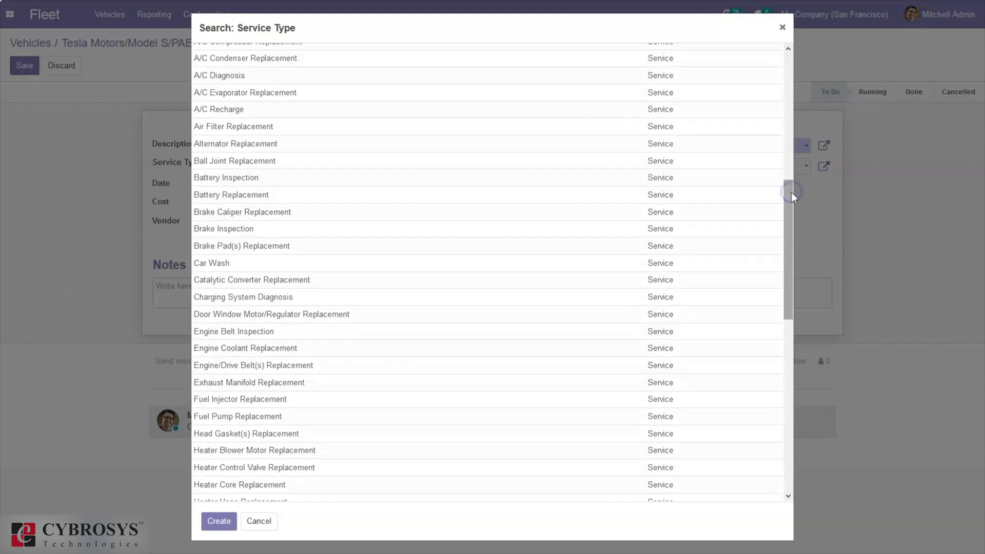
drag(788, 192, 791, 310)
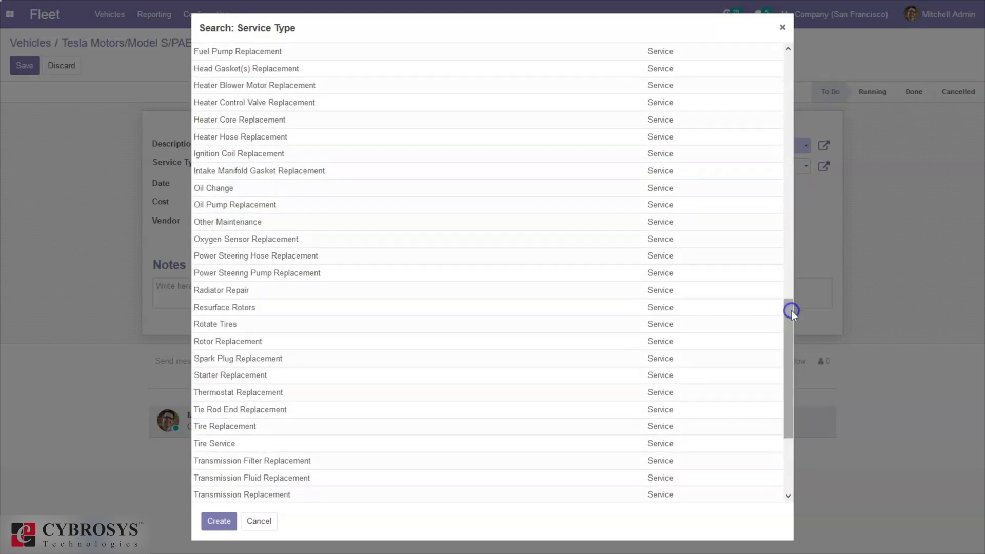
click(783, 28)
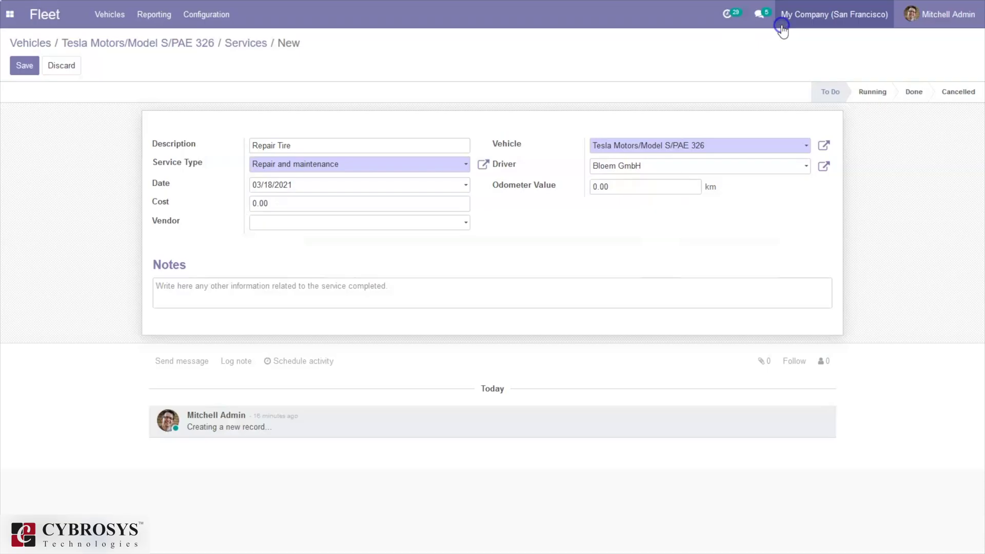
Set the service cost to 500 and the vendor to Azure Interior
click(260, 204)
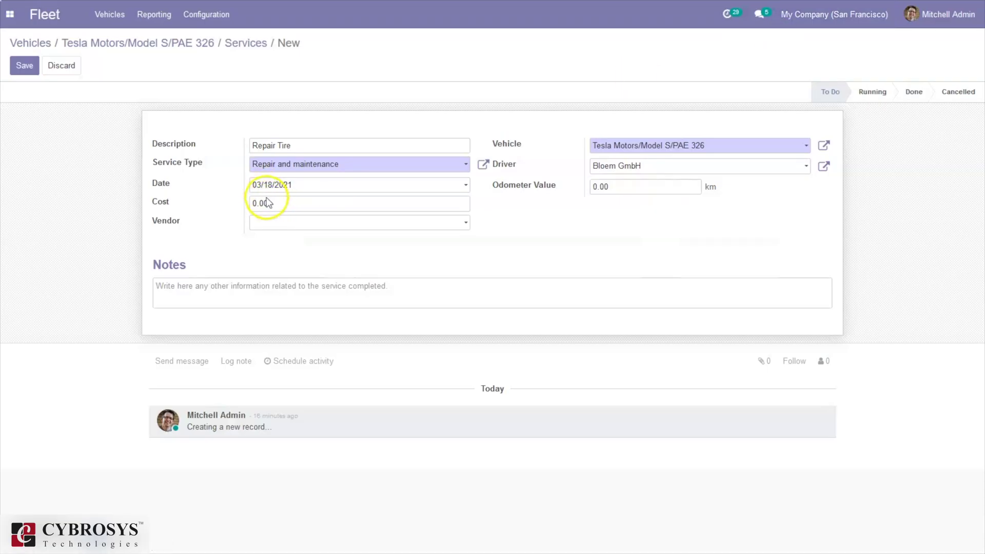
click(258, 204)
key(BackSpace)
click(284, 222)
click(295, 245)
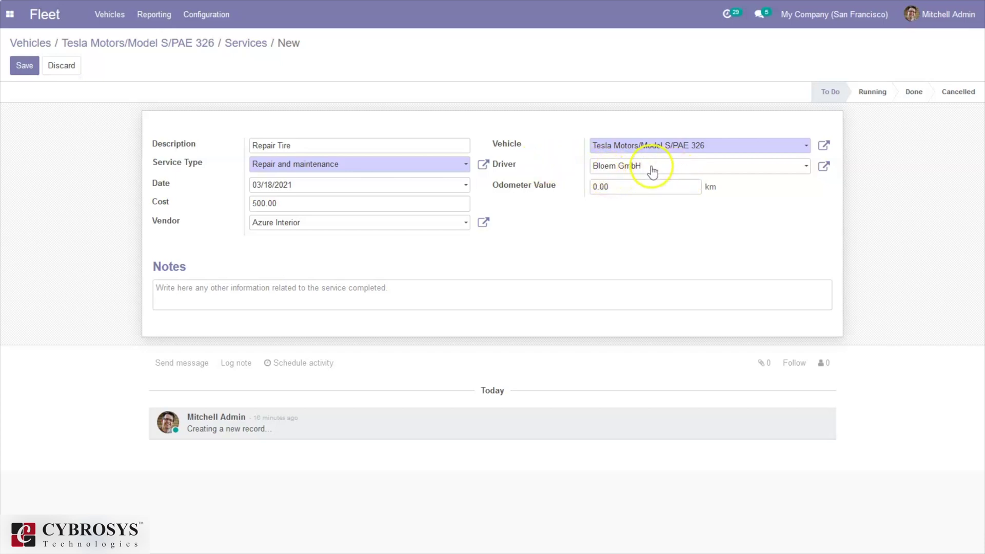
Save the service with an odometer value of 5000 km and set its stage to Running
click(597, 187)
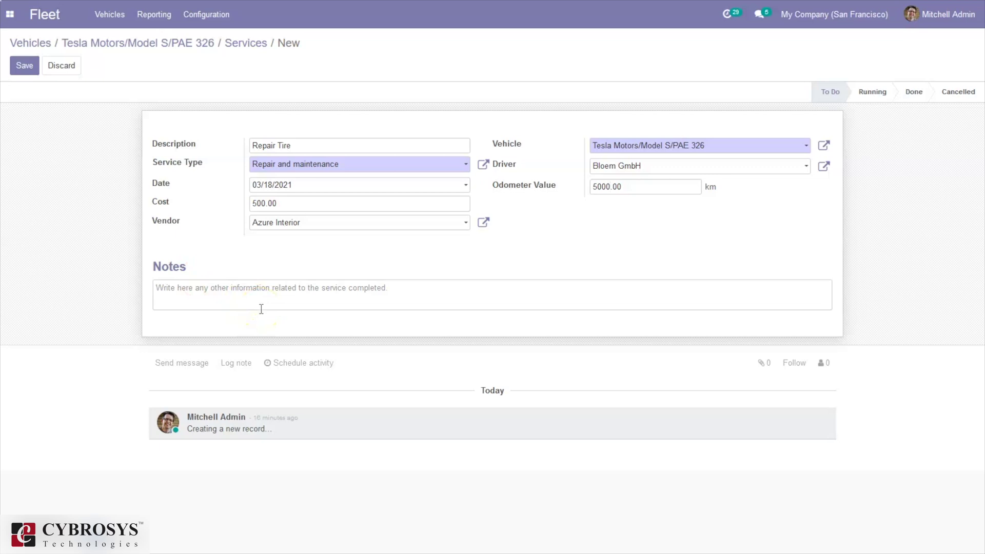
click(23, 67)
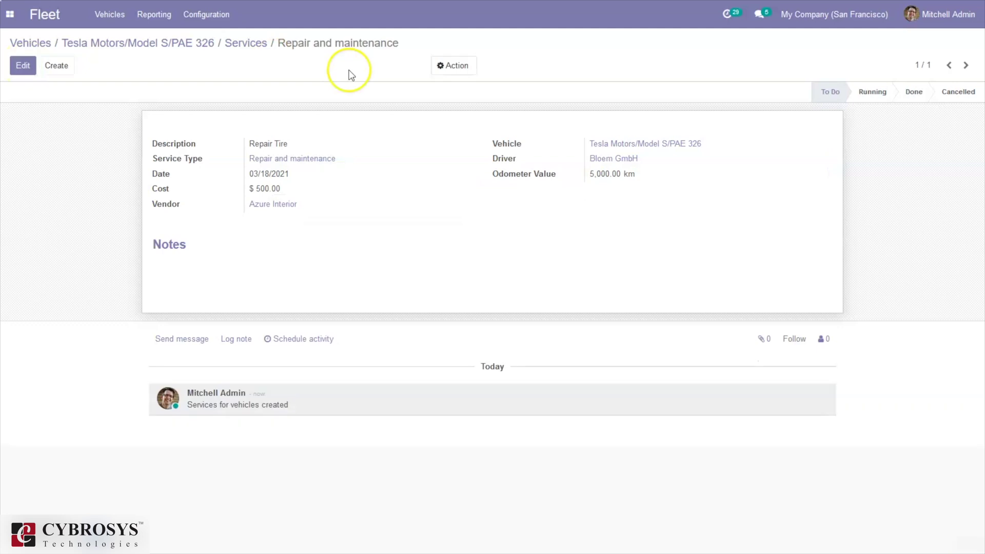
click(871, 93)
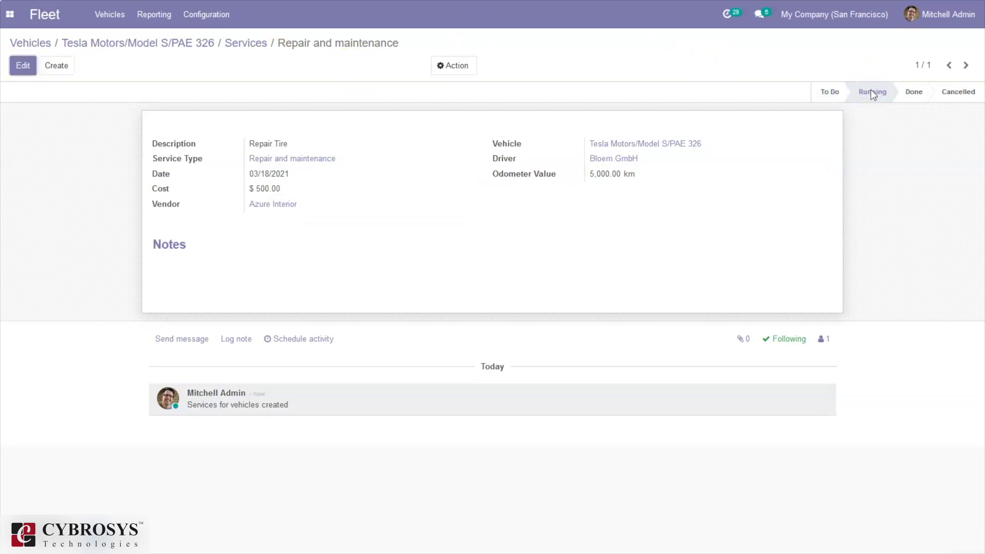
click(875, 88)
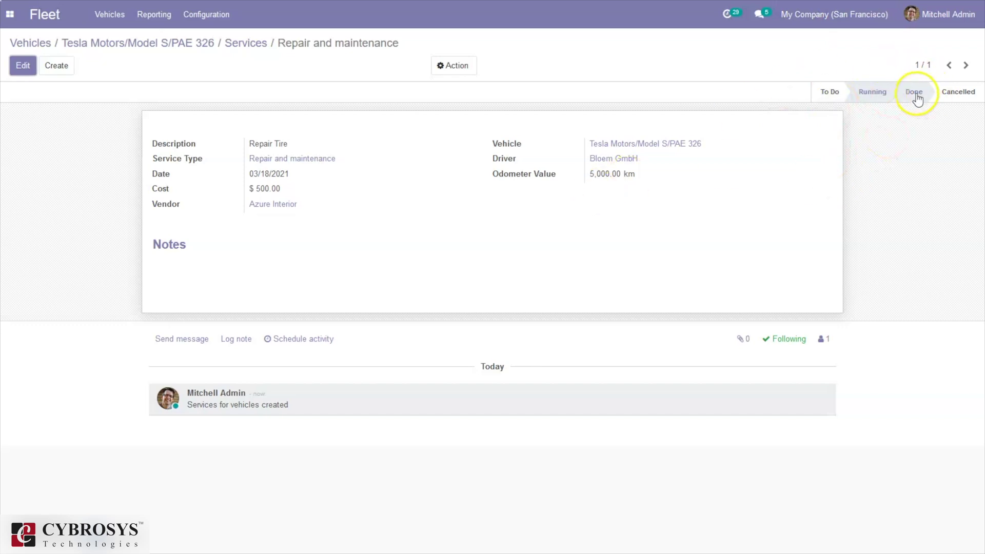
Return to the vehicle record and check its last odometer value
click(255, 47)
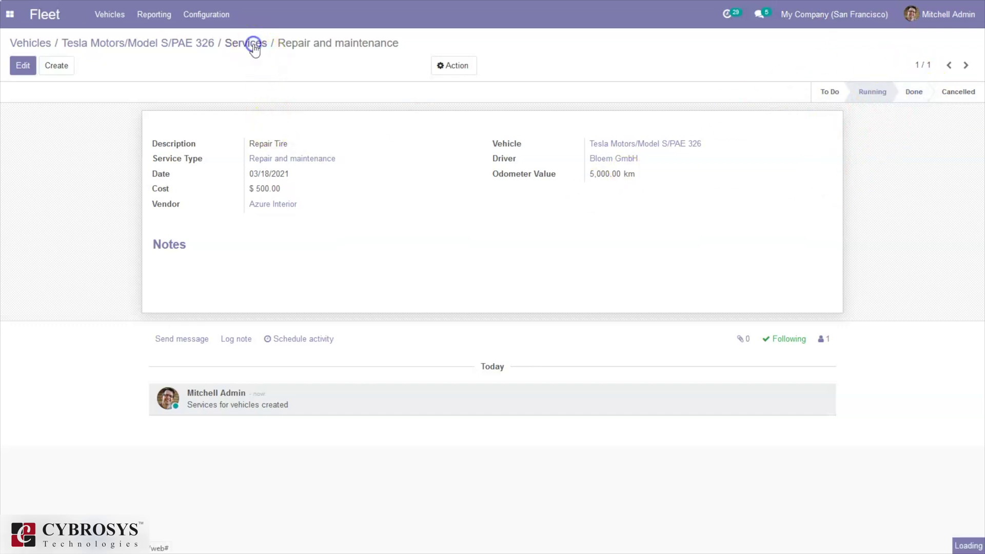
click(173, 44)
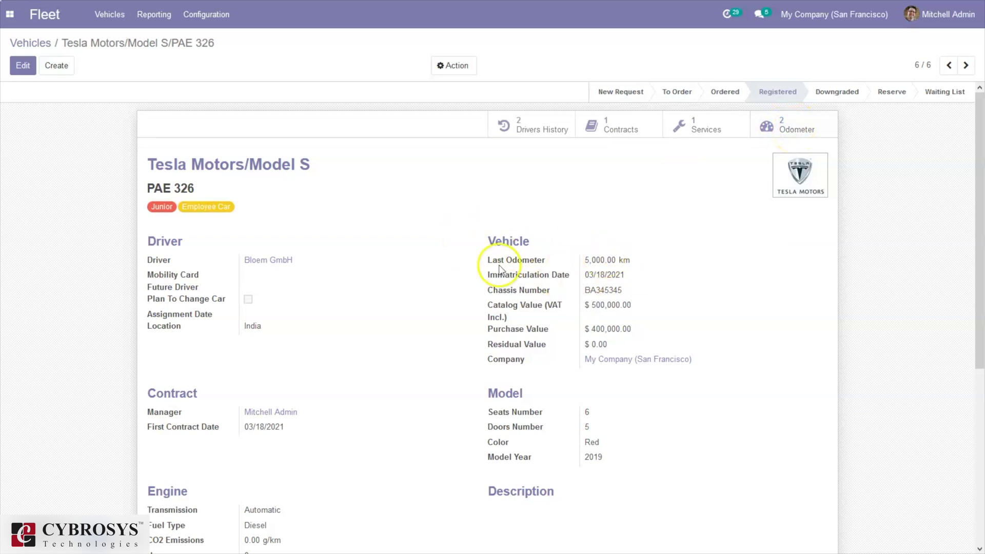
mouse_move(537, 261)
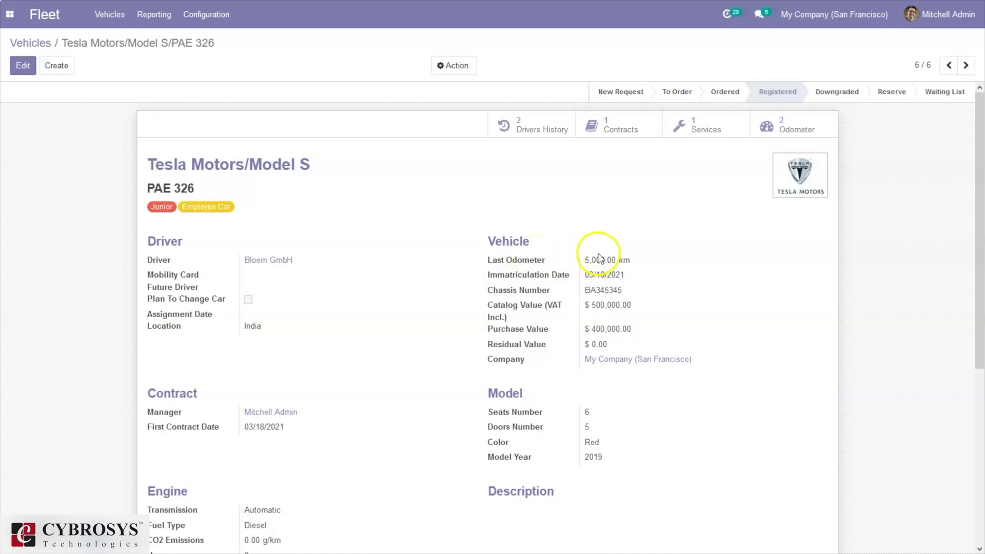
Add an odometer log entry of 5500 km for the vehicle, save it and return to the vehicle record
click(789, 128)
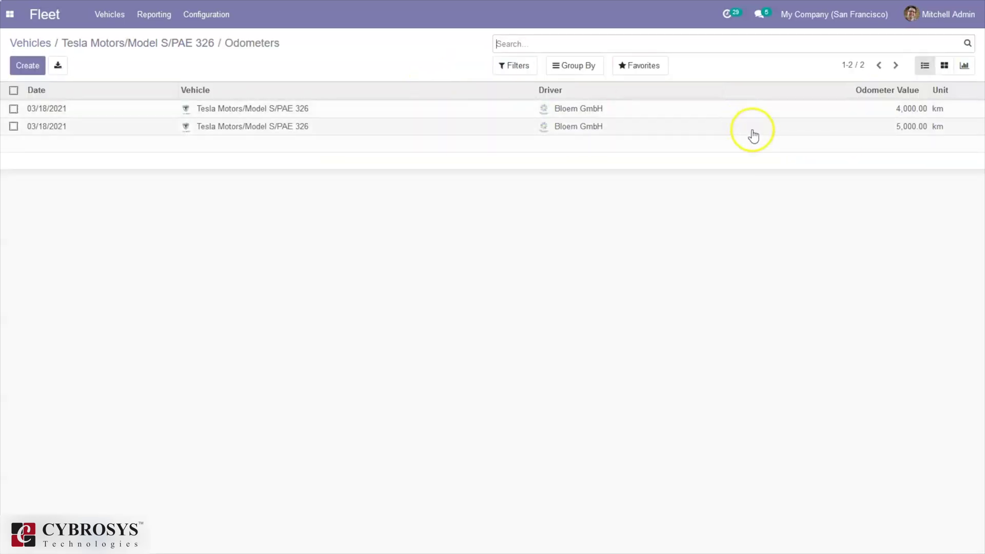
click(28, 65)
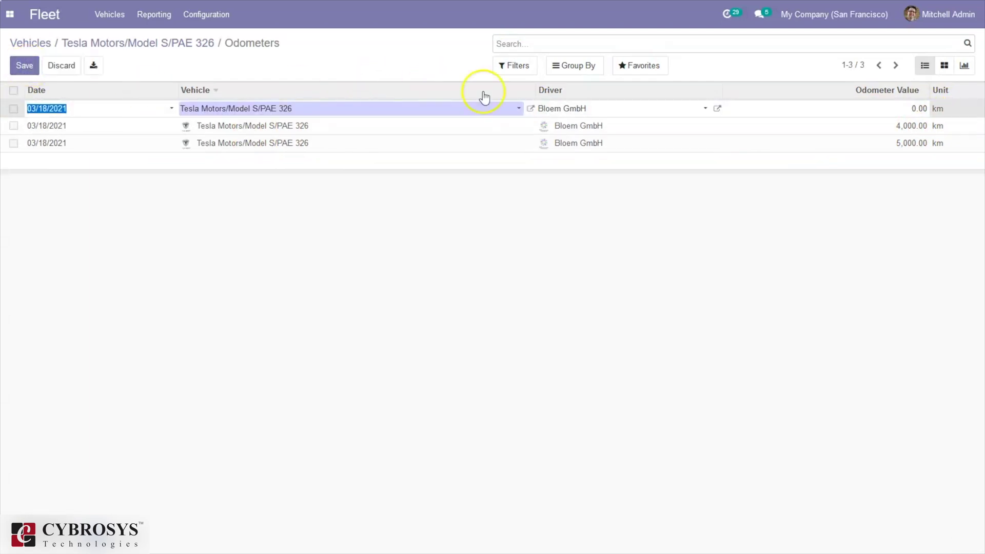
click(925, 107)
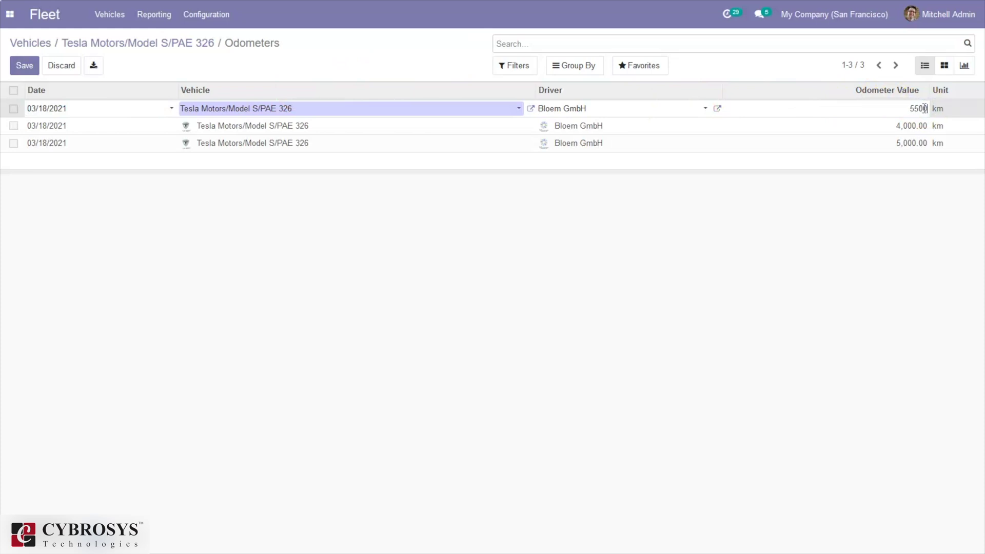
click(24, 65)
click(138, 44)
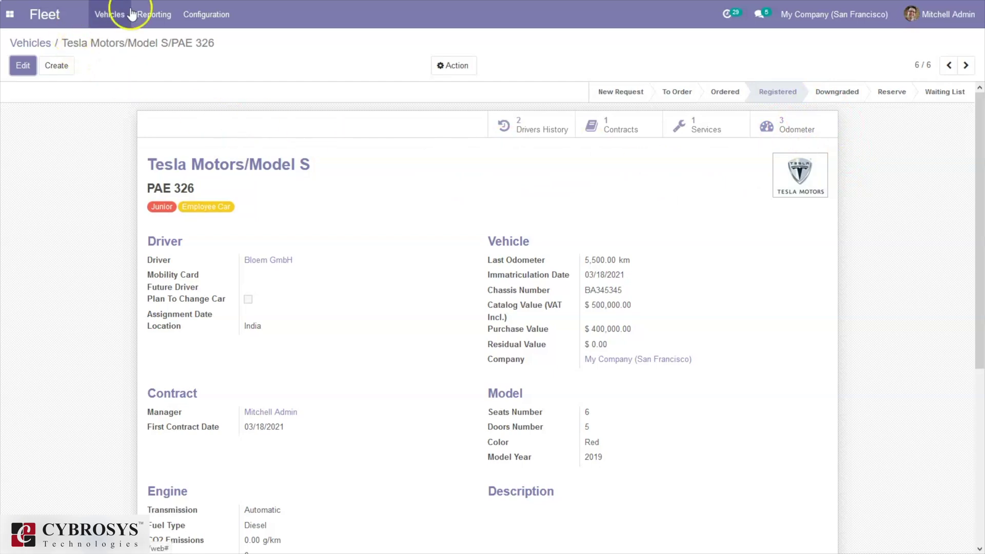
Open the Repair Tire service of the Tesla Motors Model S, set its stage to Done and return to the services list
click(115, 13)
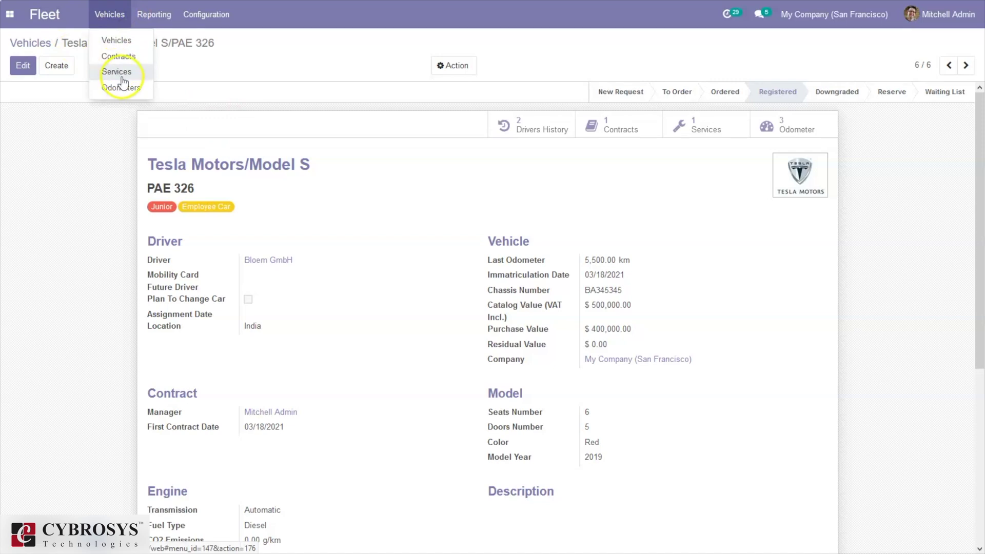
click(123, 77)
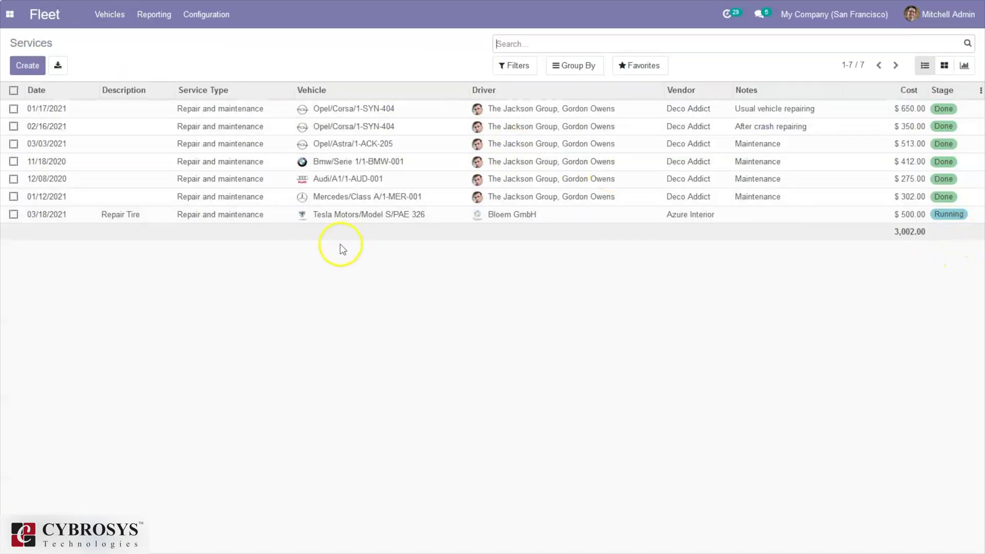
click(961, 220)
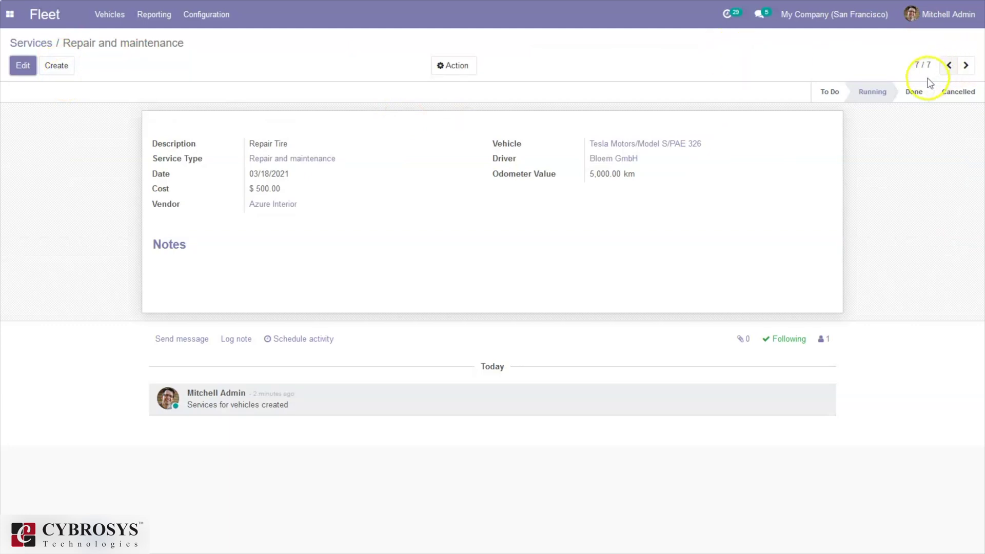
click(917, 90)
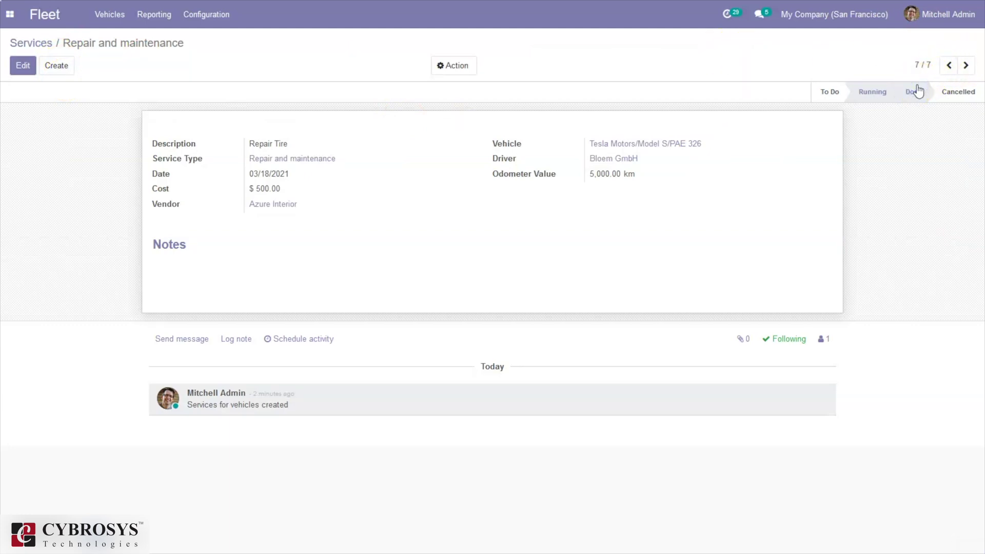
click(43, 41)
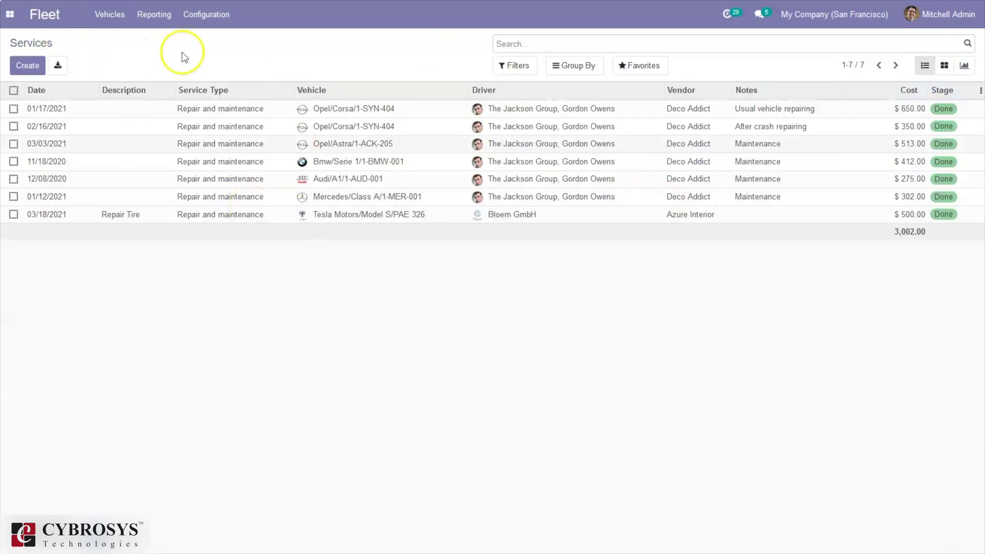
Review the fleet's in-progress contracts list and the odometer log of all vehicles
click(126, 20)
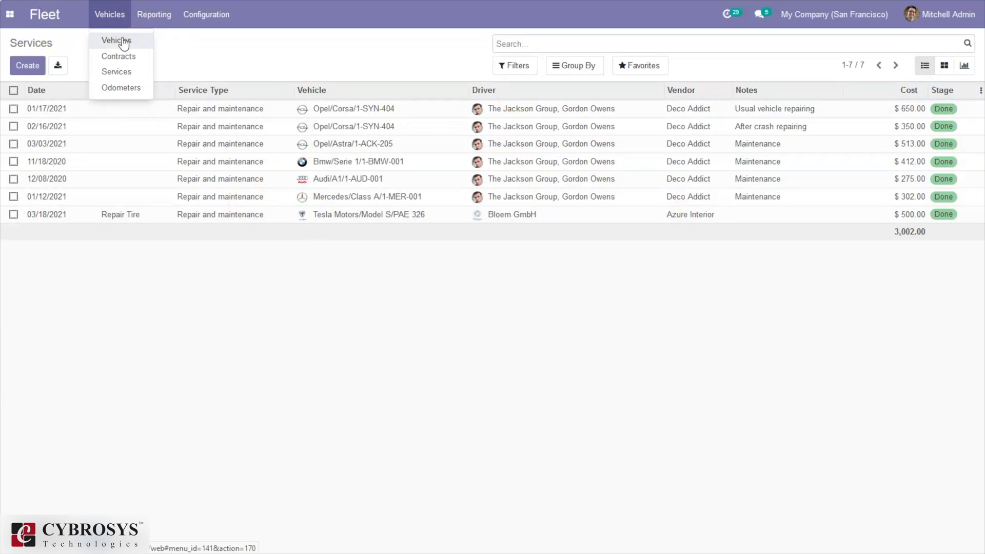
click(153, 16)
click(105, 15)
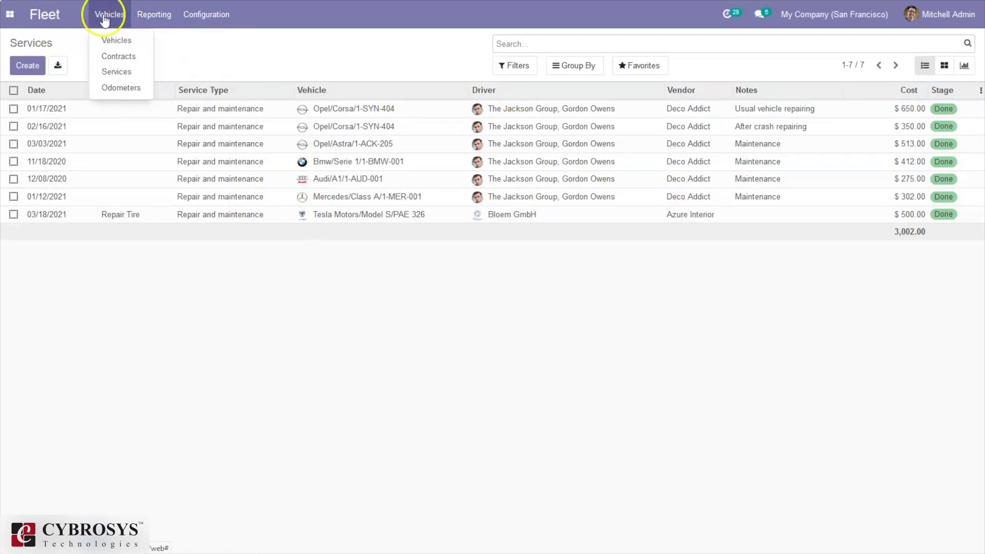
click(116, 58)
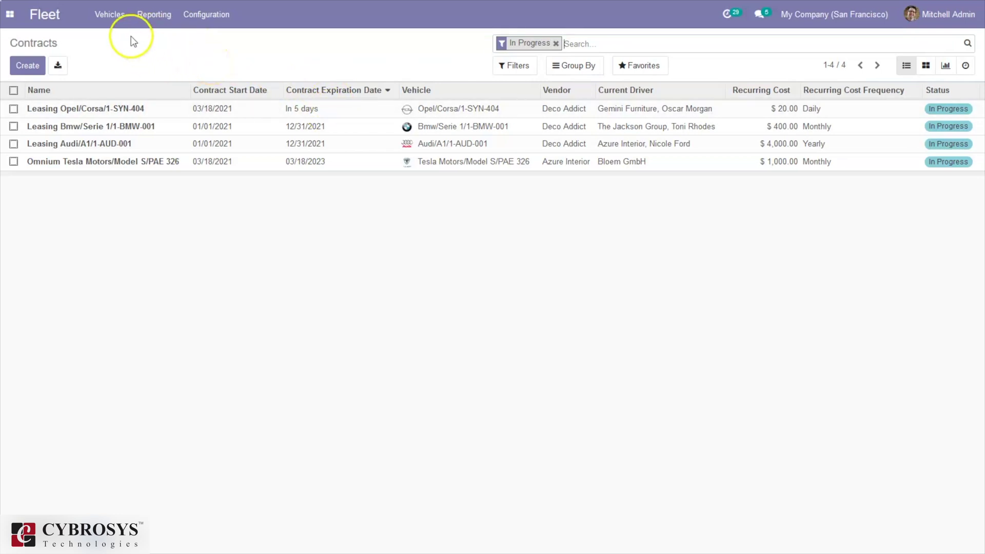
click(114, 17)
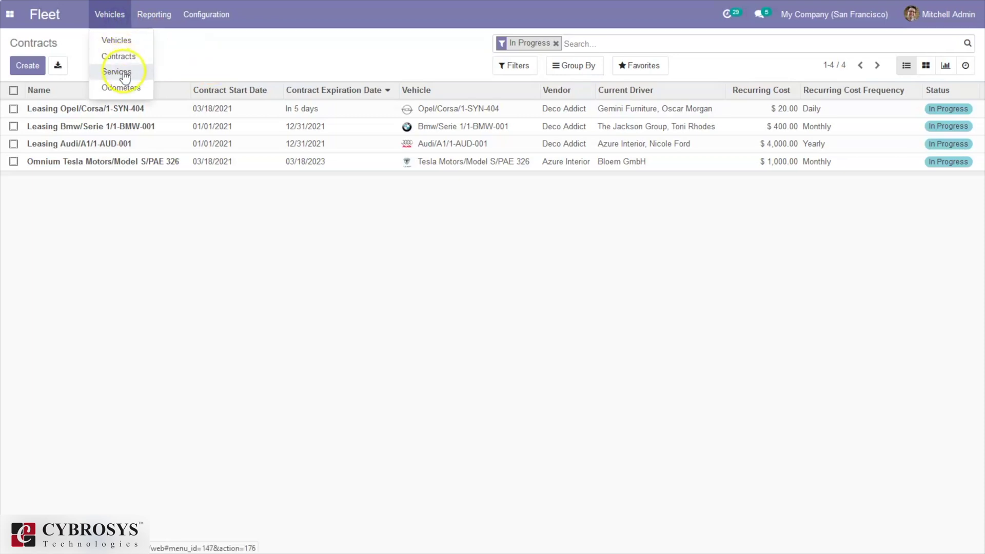
click(125, 88)
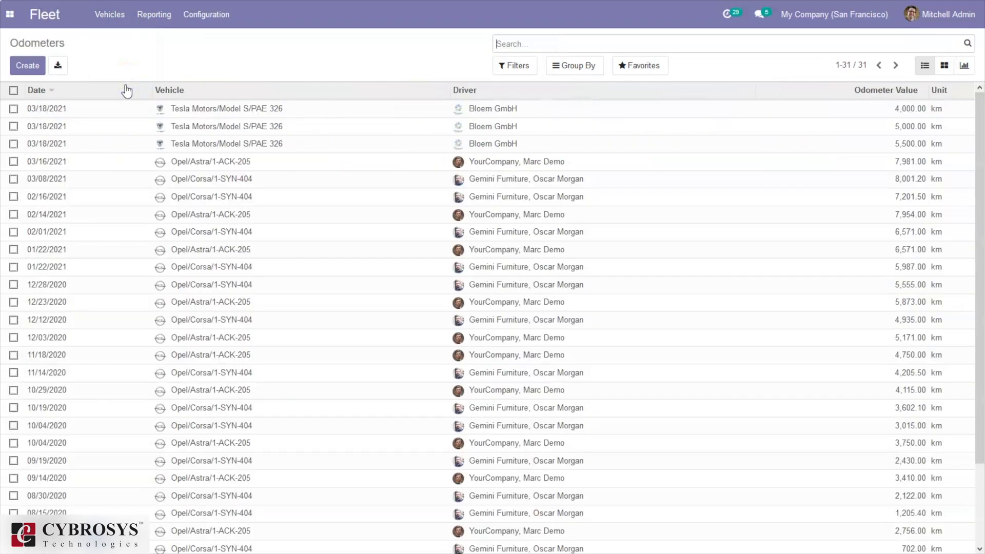
drag(978, 159, 978, 120)
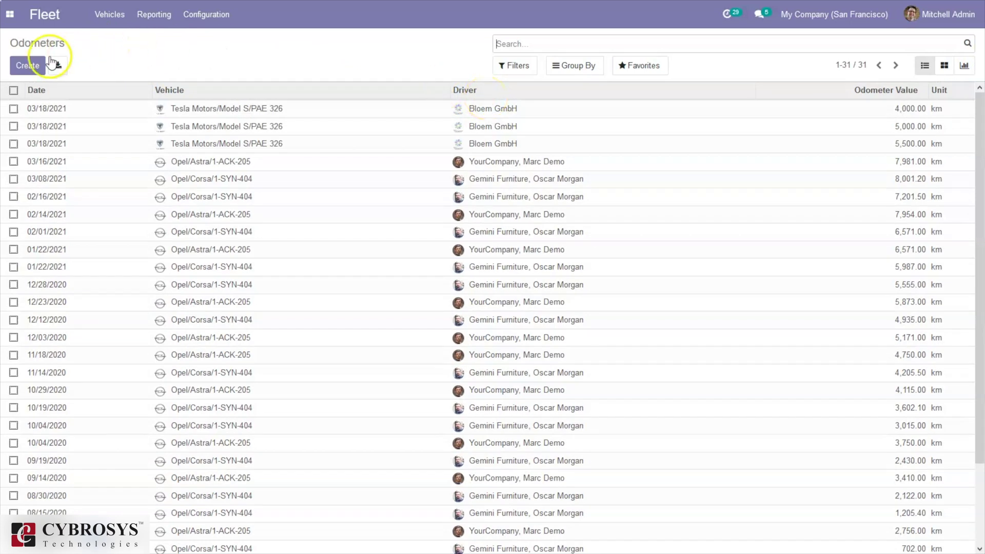
From the vehicles overview, open the 1-ACK-205 Opel/Astra's overdue leasing contract, view its details and return to its contracts list
click(107, 24)
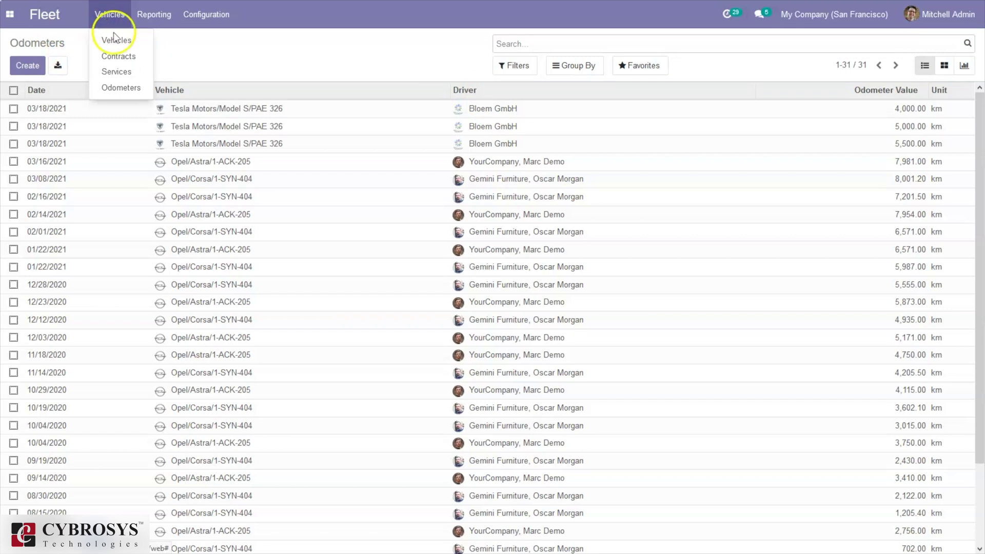
click(115, 39)
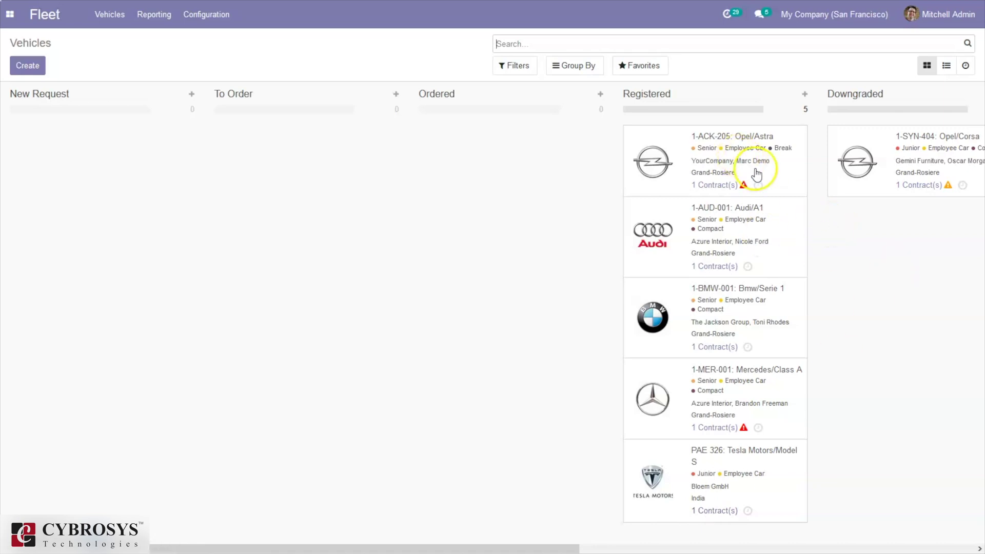
mouse_move(745, 187)
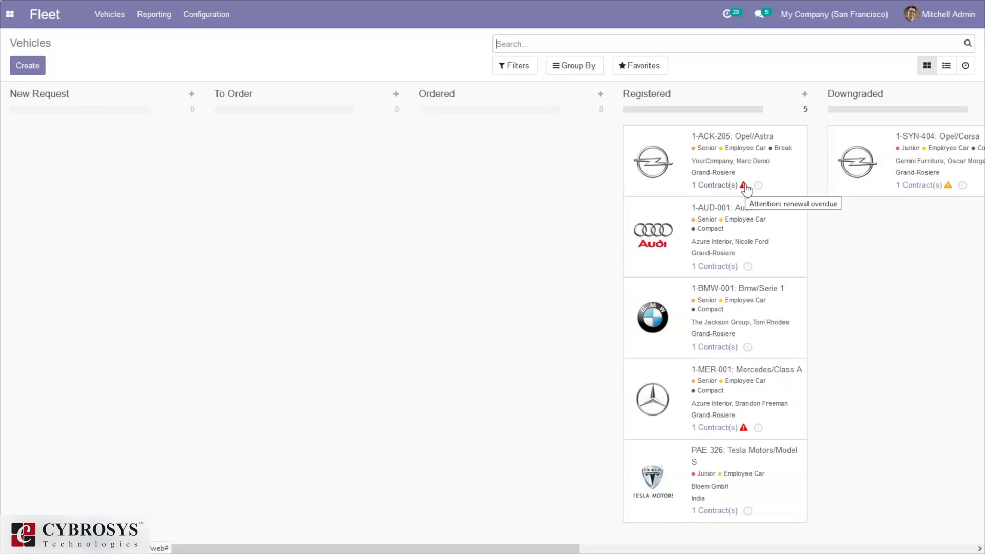
click(745, 185)
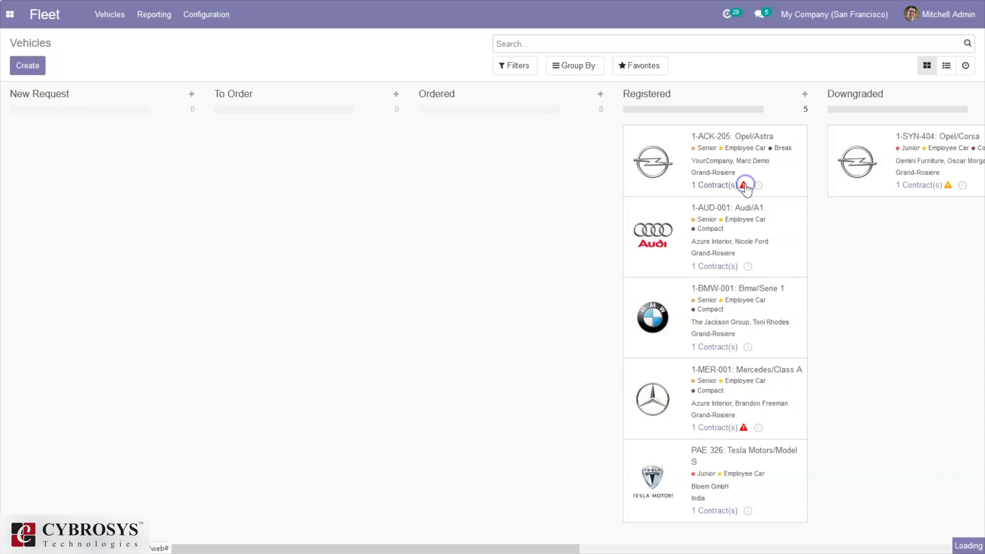
click(534, 109)
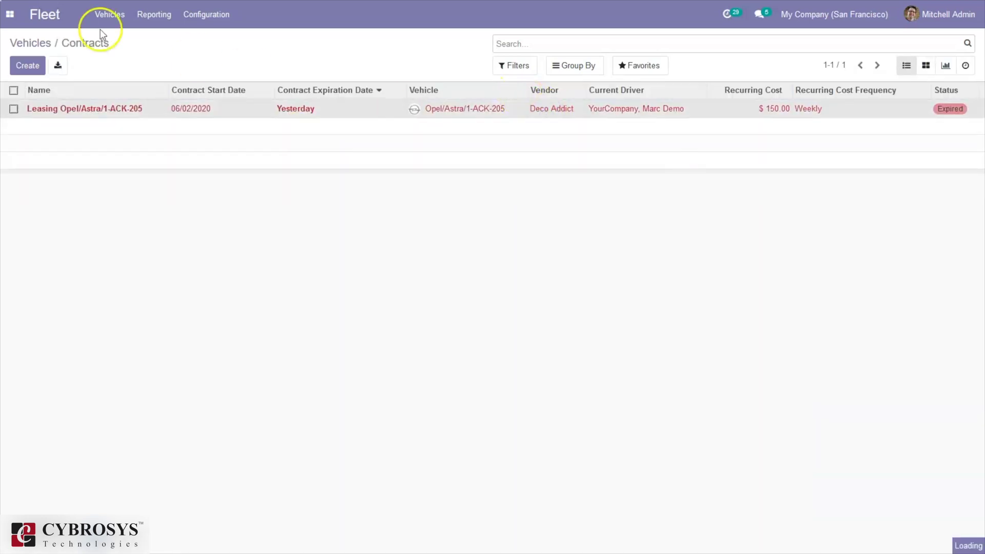
click(92, 45)
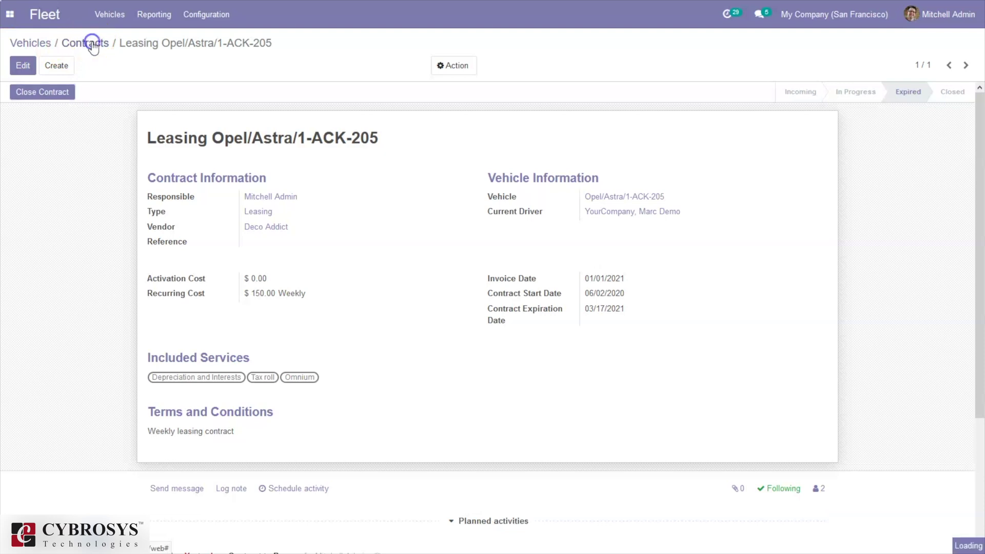
click(24, 66)
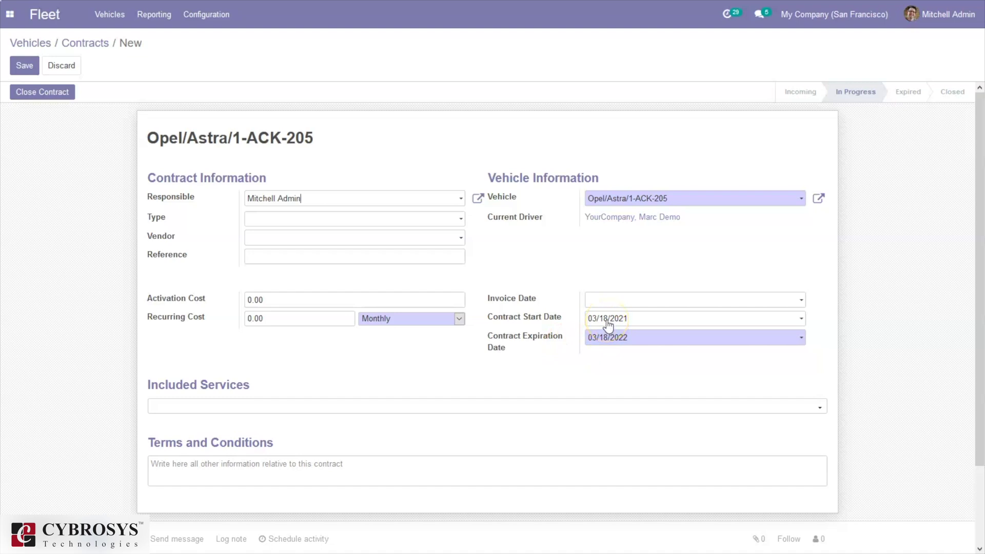
click(84, 44)
click(45, 42)
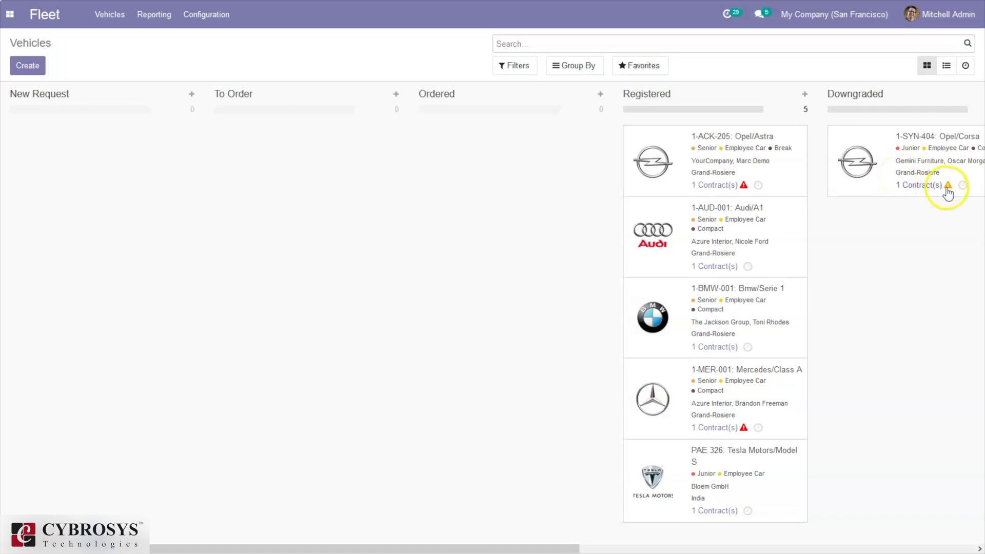
Check the renewal warning and contract of the 1-SYN-404 Opel/Corsa and return to the vehicles overview
mouse_move(949, 189)
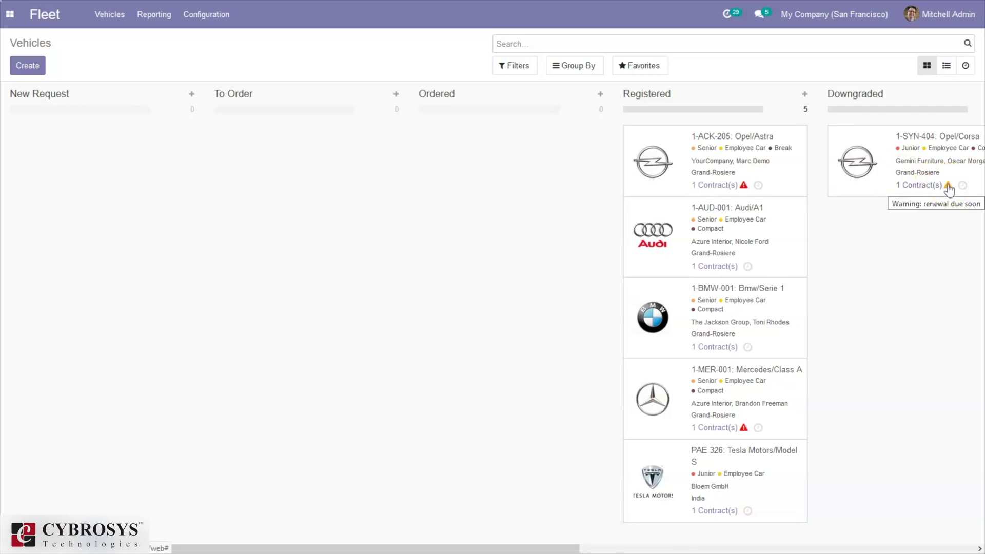
click(925, 191)
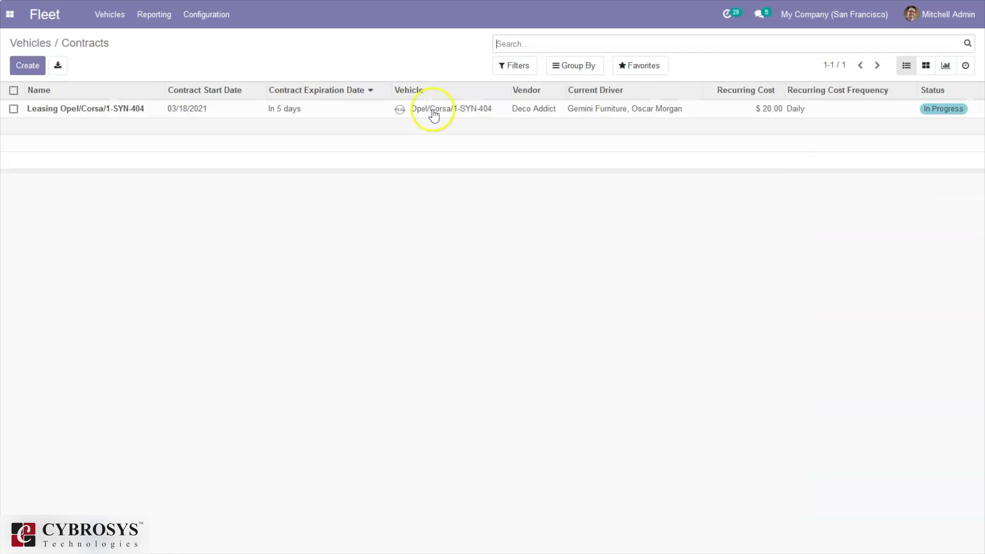
click(41, 43)
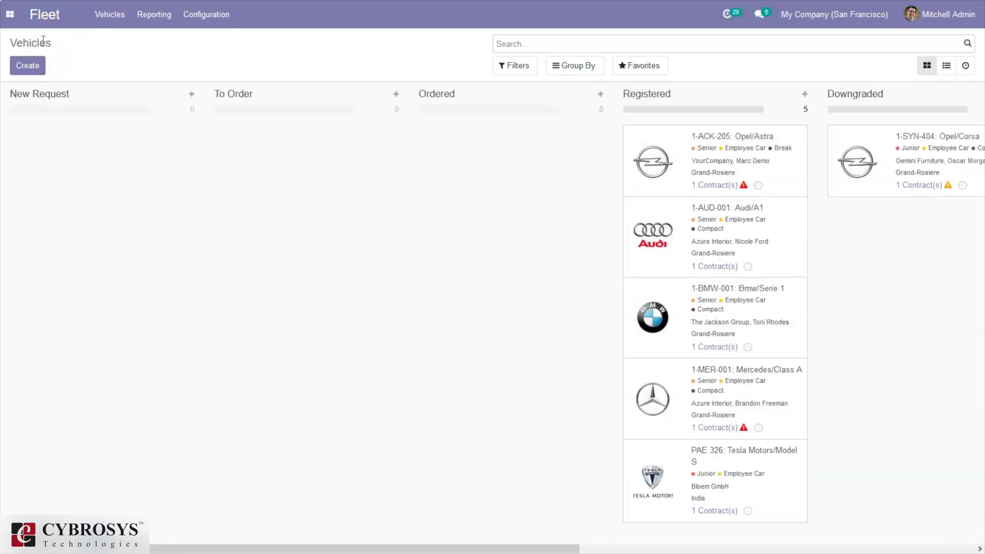
click(189, 21)
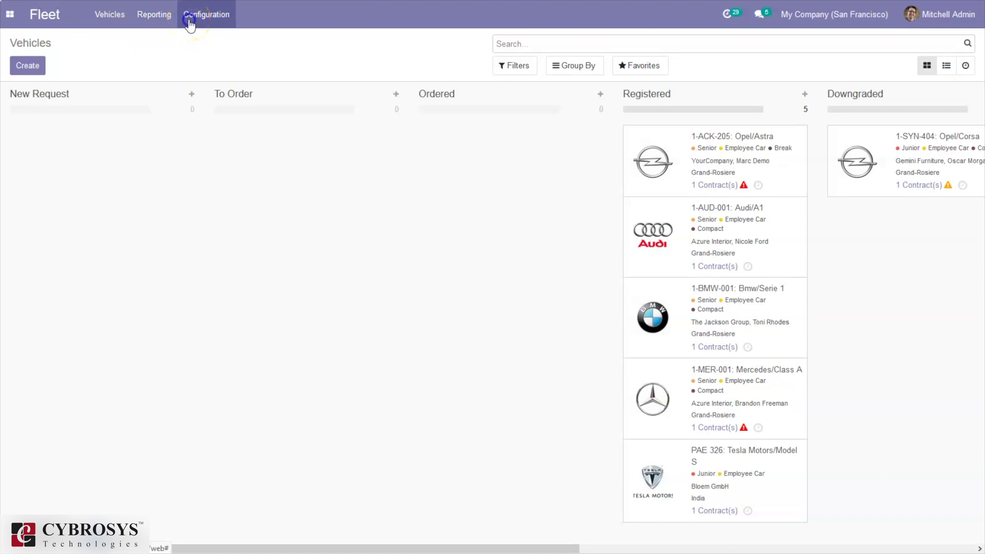
mouse_move(105, 17)
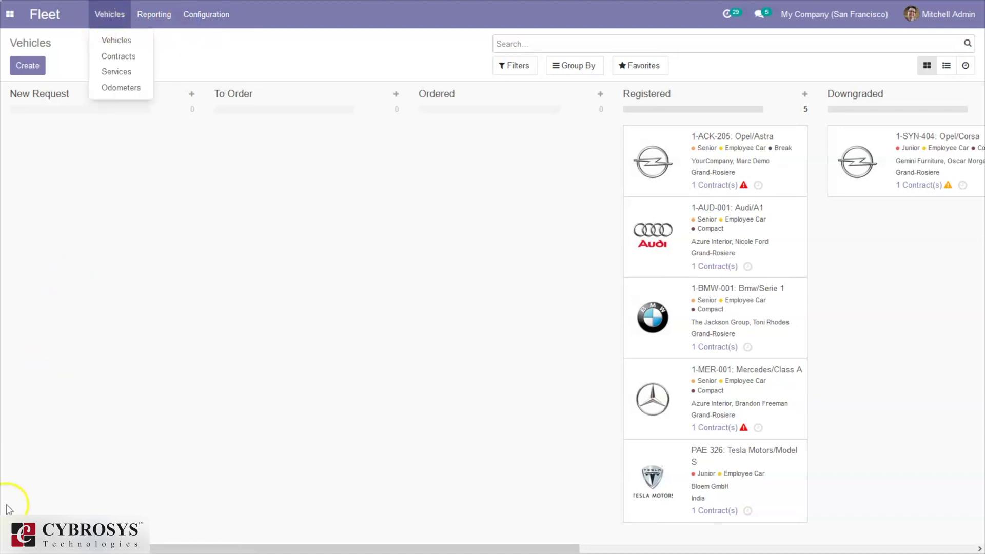
click(195, 58)
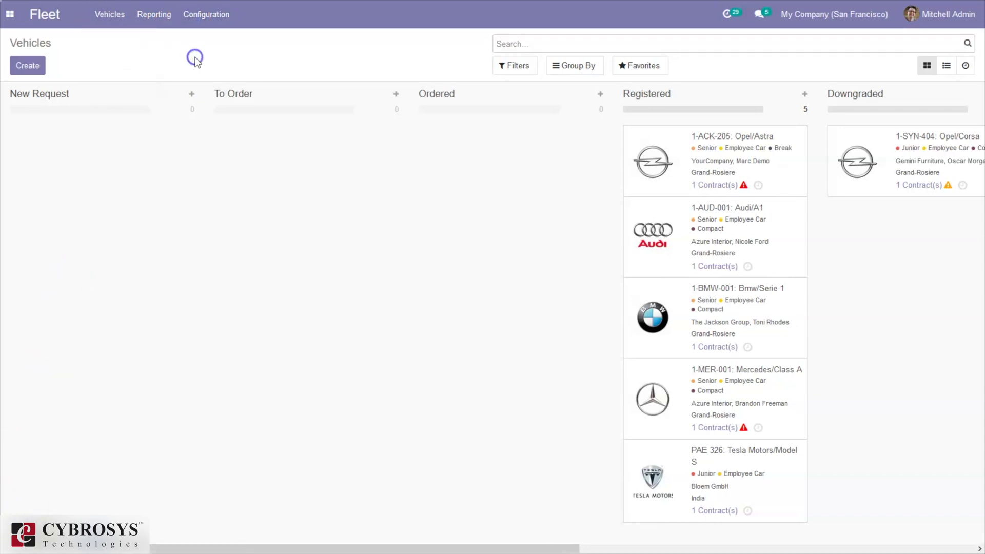
Set the fleet's End Date Contract Alert to 35 days before the end date and save the settings
click(196, 22)
click(213, 41)
click(214, 46)
click(235, 147)
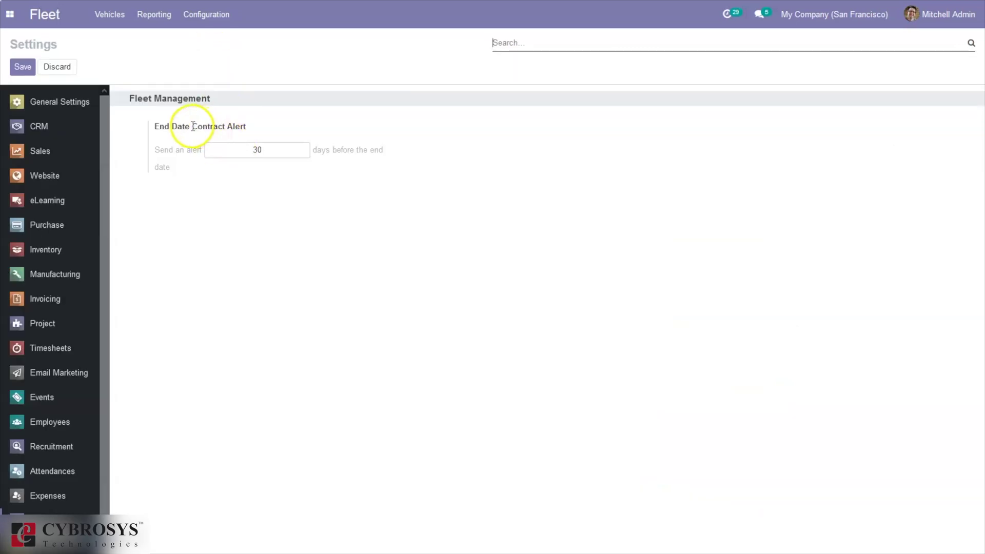
click(265, 153)
click(27, 67)
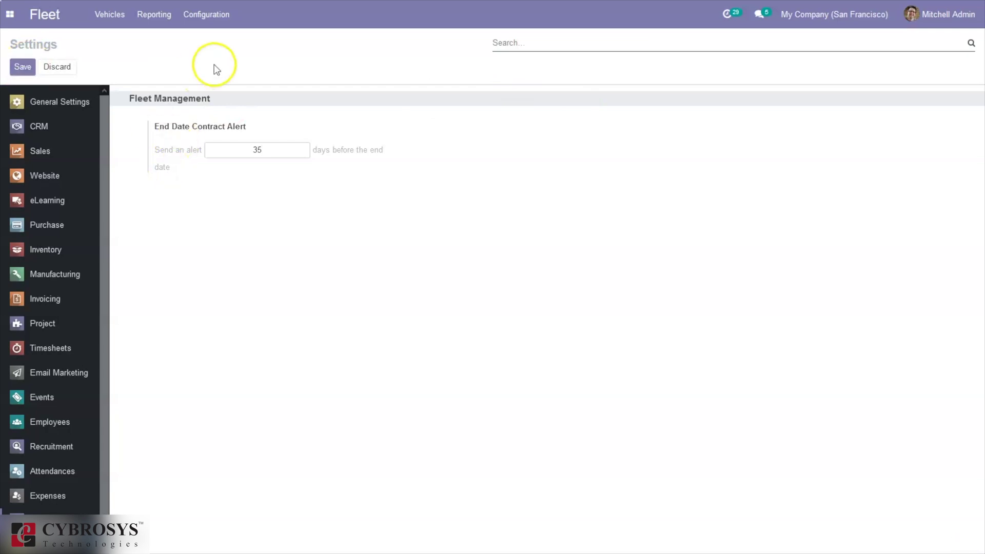
Open the Costs Analysis report and examine its monthly contract and service costs and the available measures
click(160, 16)
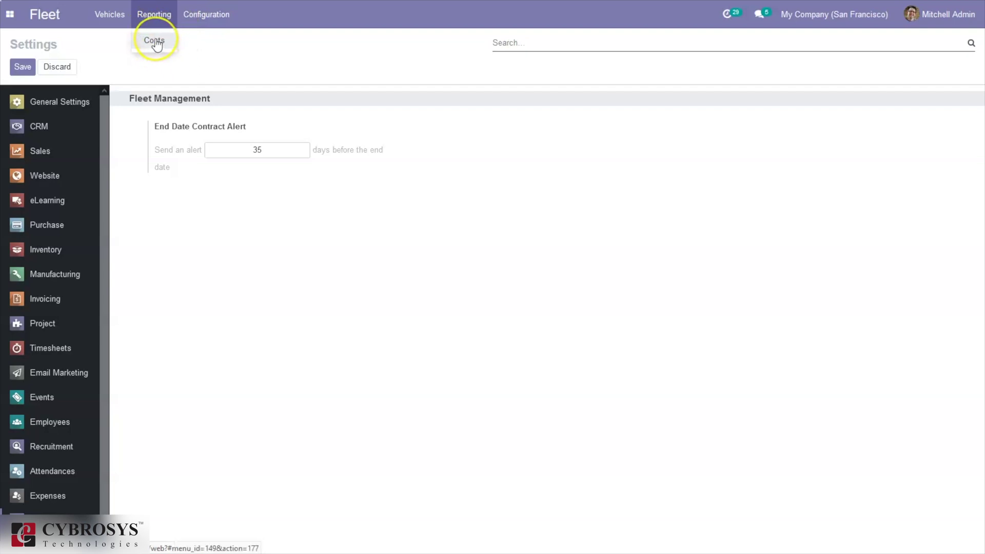
click(154, 41)
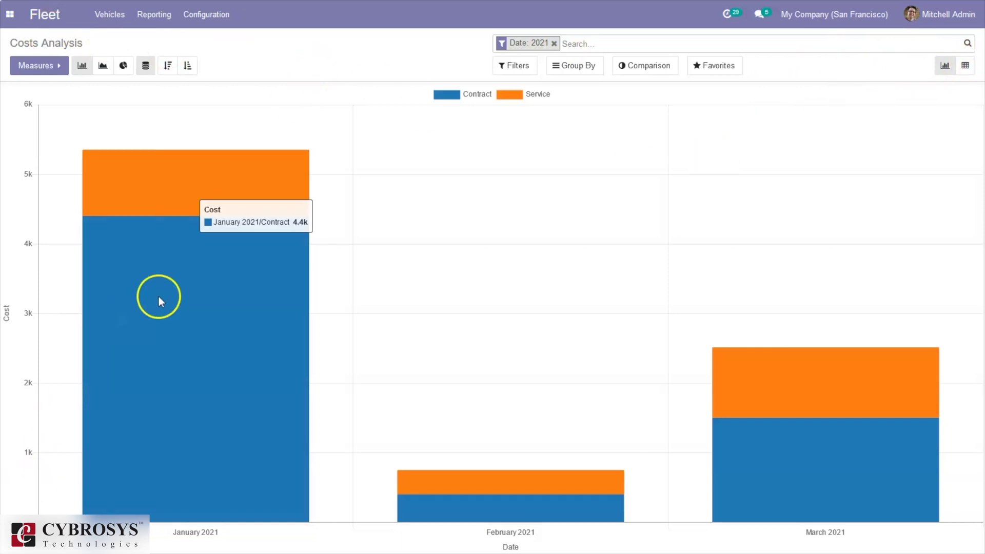
click(32, 67)
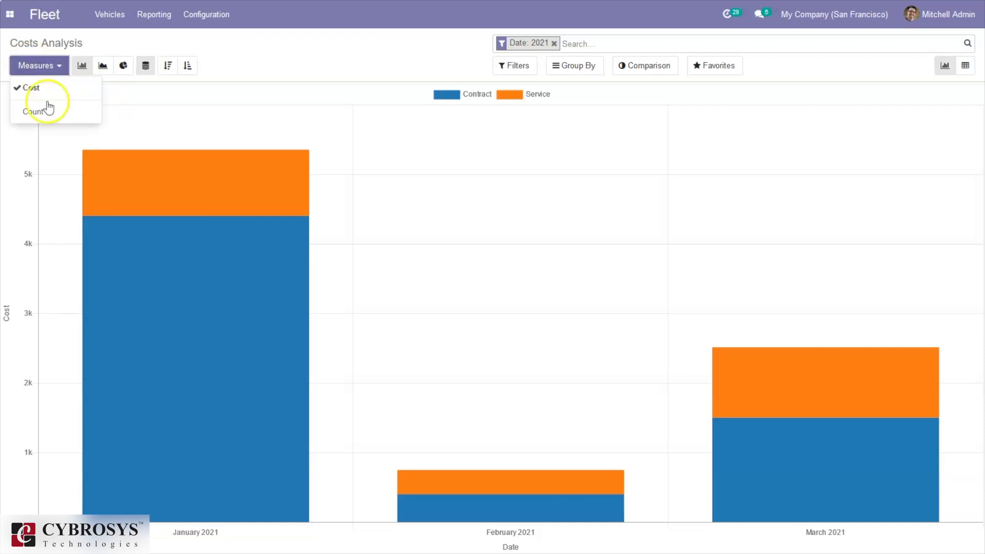
click(276, 100)
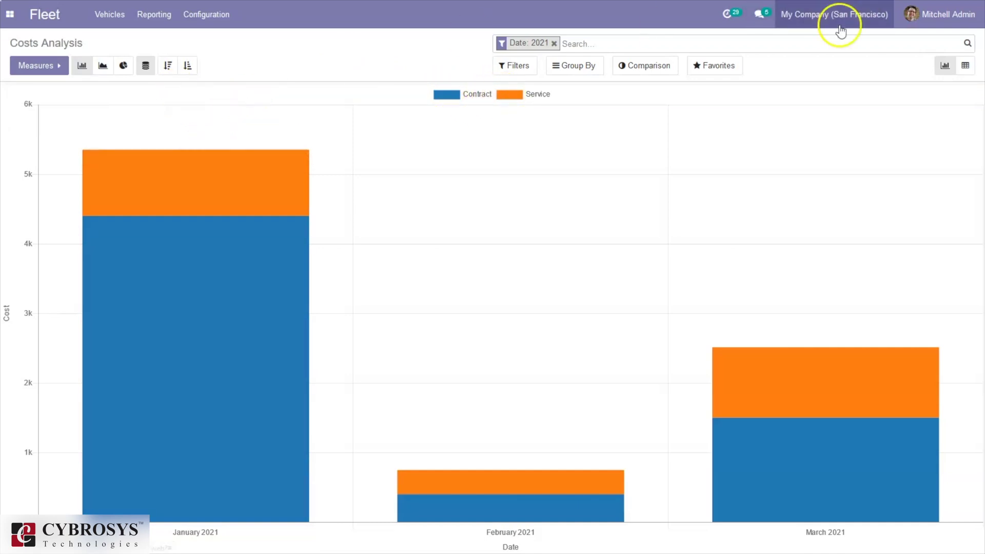
Compare the 2021 costs with the previous period, and switch the comparison to the previous year
click(639, 68)
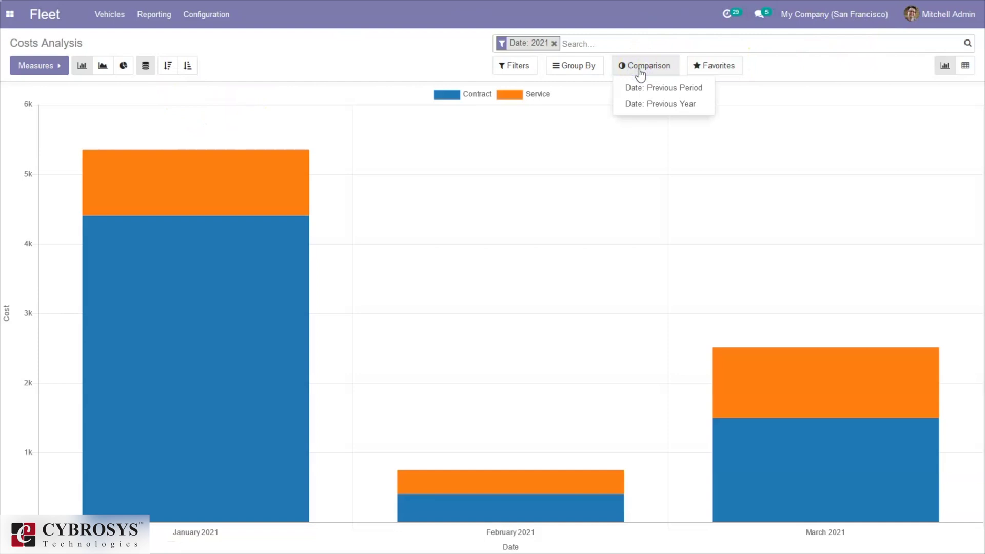
click(674, 89)
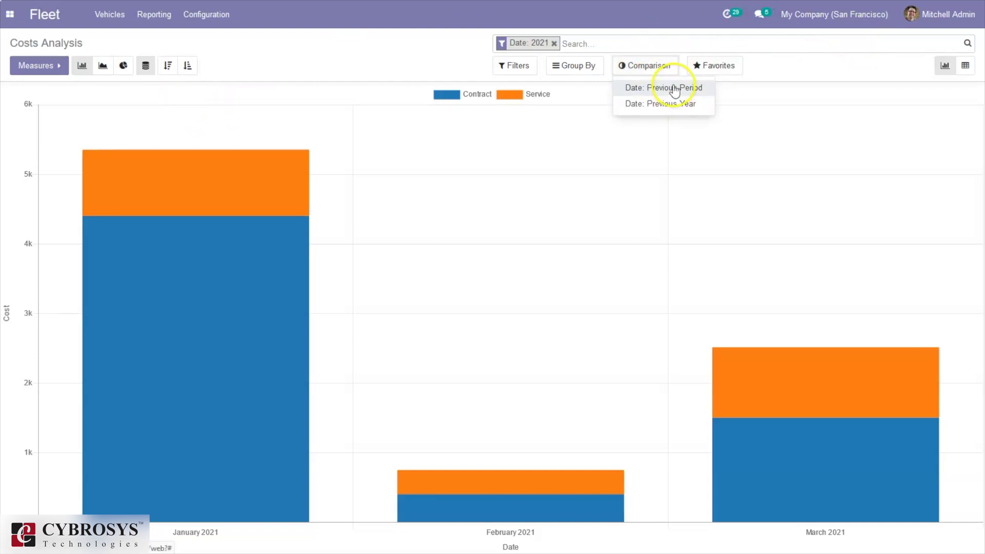
click(667, 104)
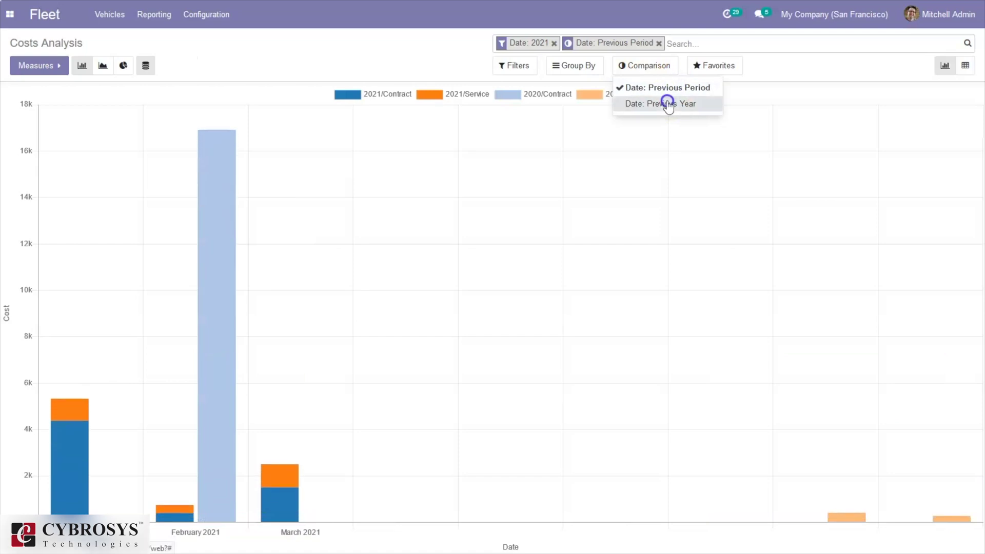
click(563, 76)
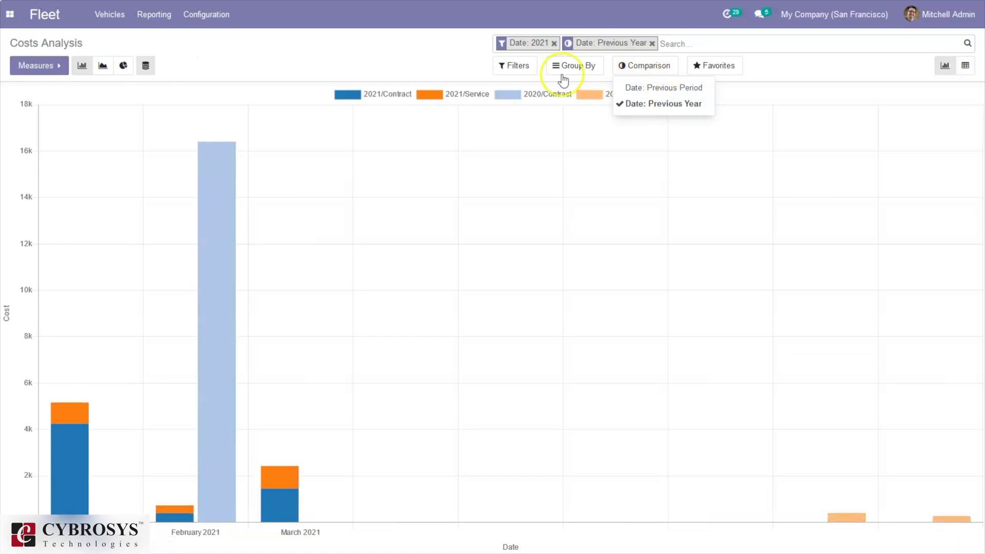
Filter the Costs Analysis report by both Service and Contract costs
click(510, 65)
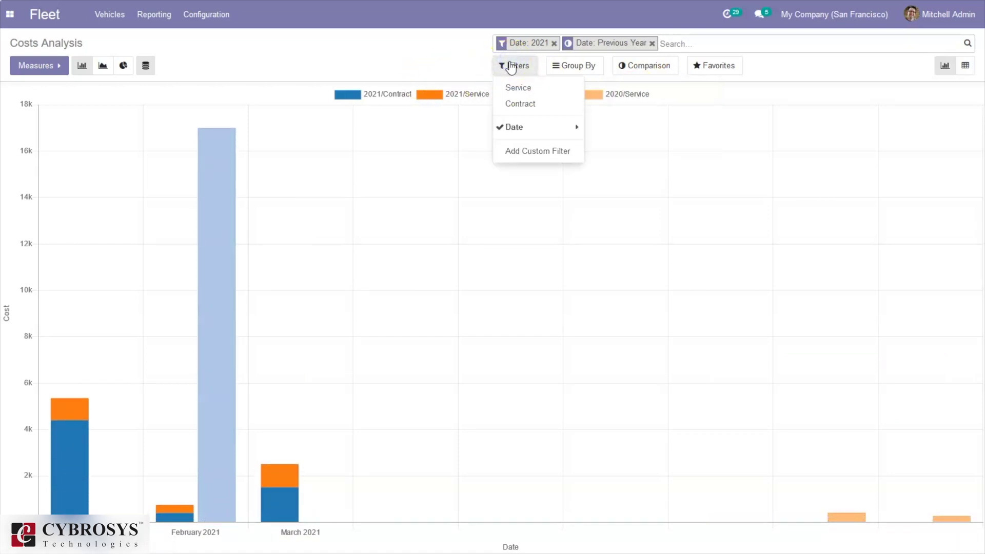
click(520, 88)
click(535, 106)
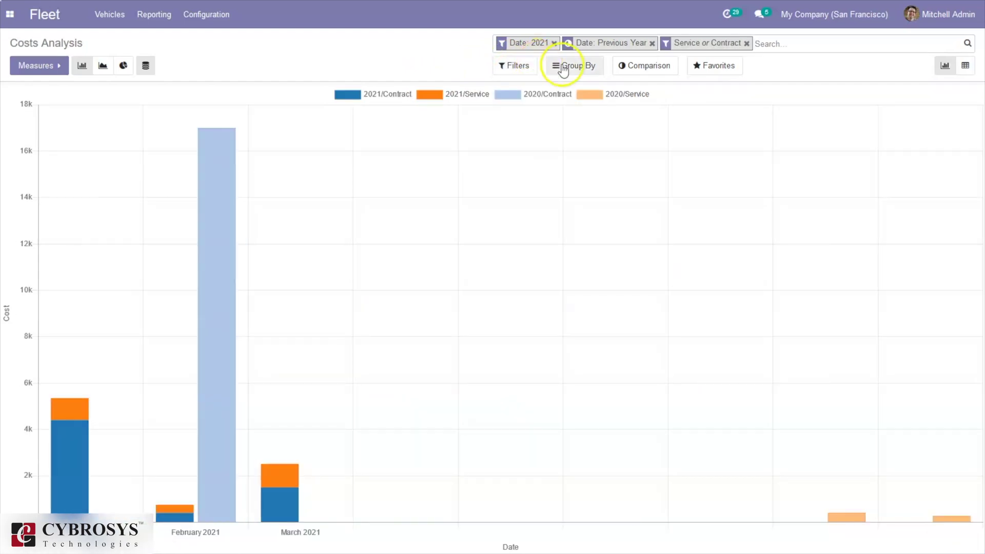
Group the filtered costs by Vehicle and additionally by Driver
click(595, 65)
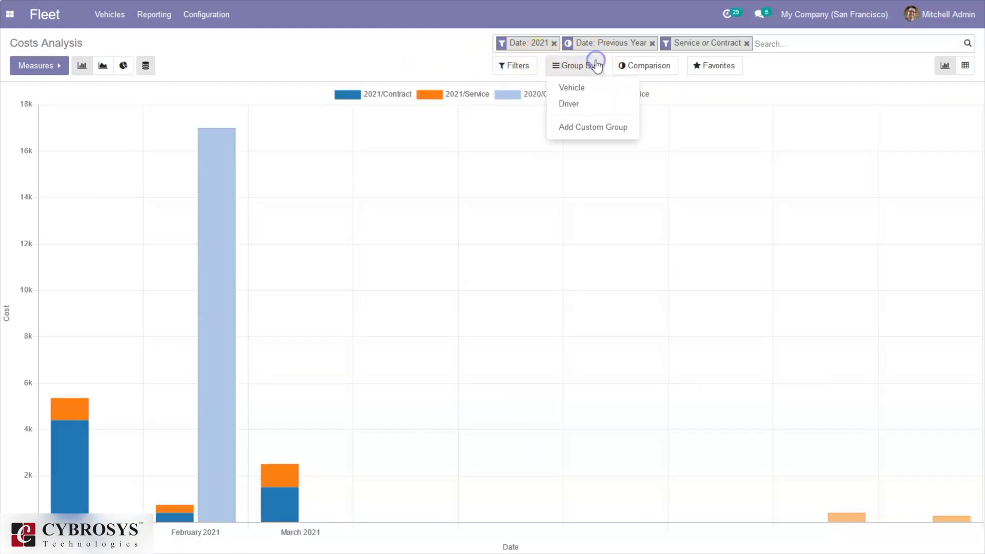
click(585, 87)
click(586, 105)
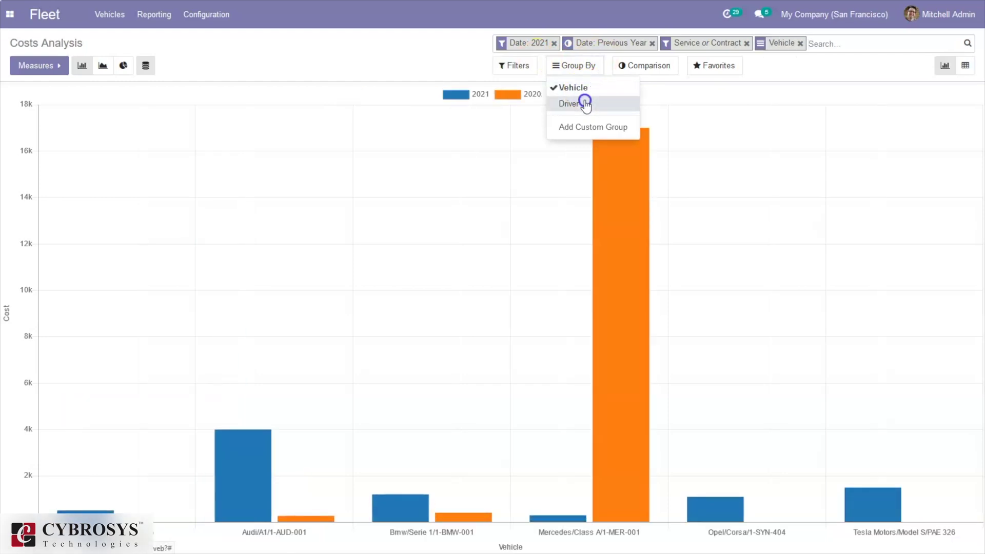
click(780, 62)
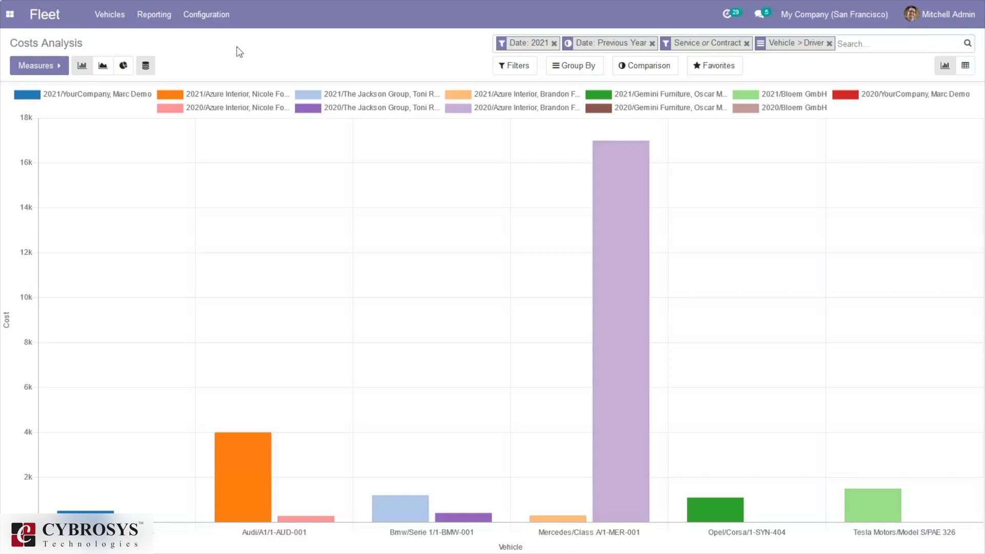
View the grouped costs as pie, line and bar charts, return to the line chart, and switch the report to the pivot view
click(123, 65)
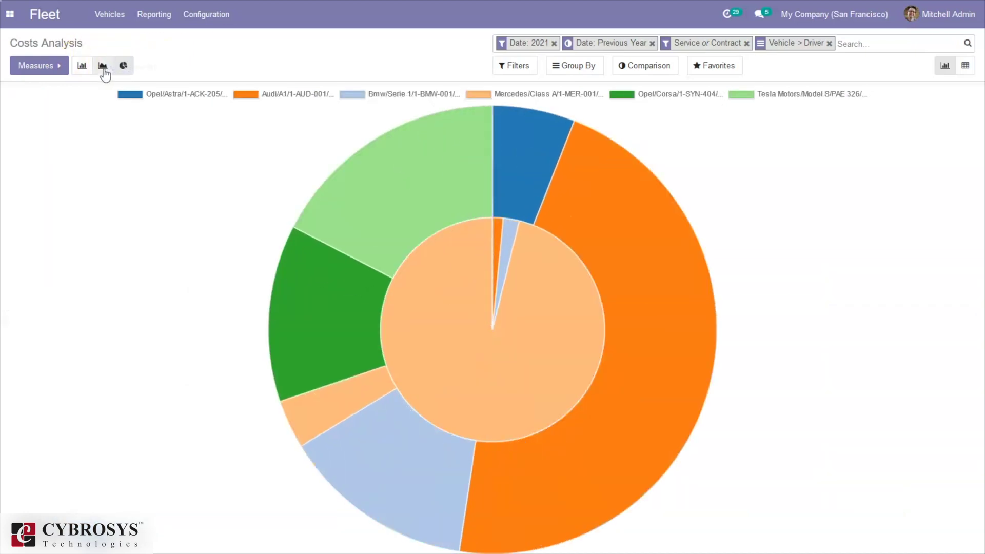
click(103, 67)
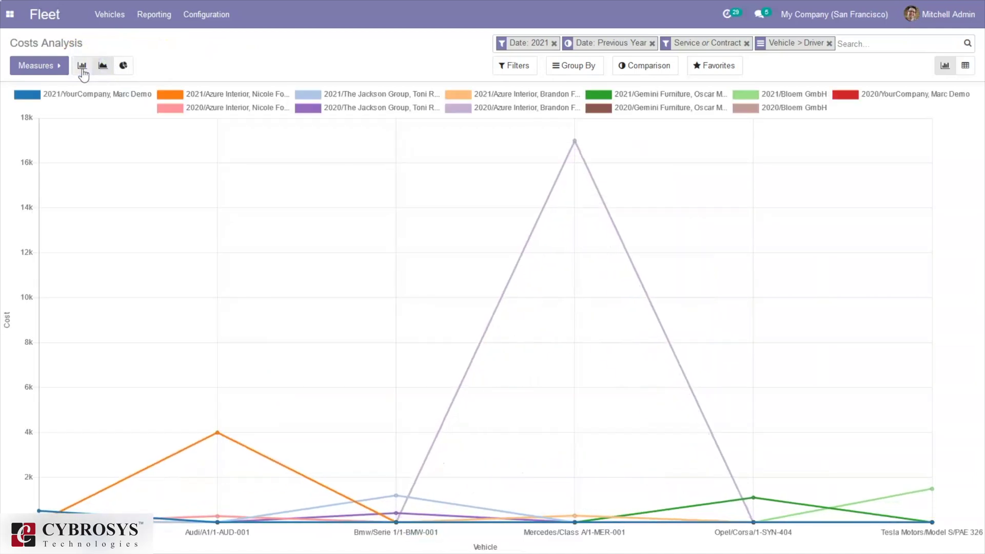
click(83, 68)
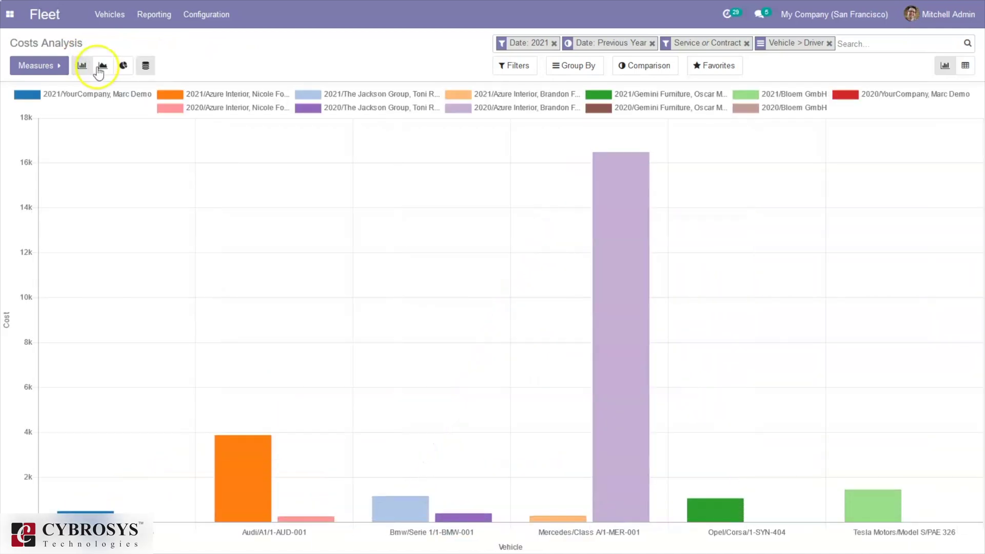
click(100, 67)
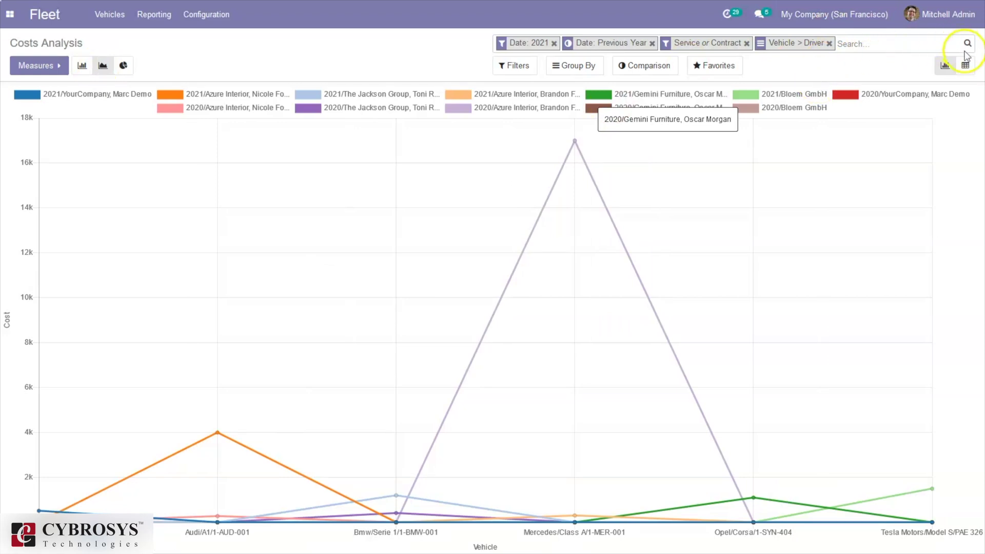
click(968, 74)
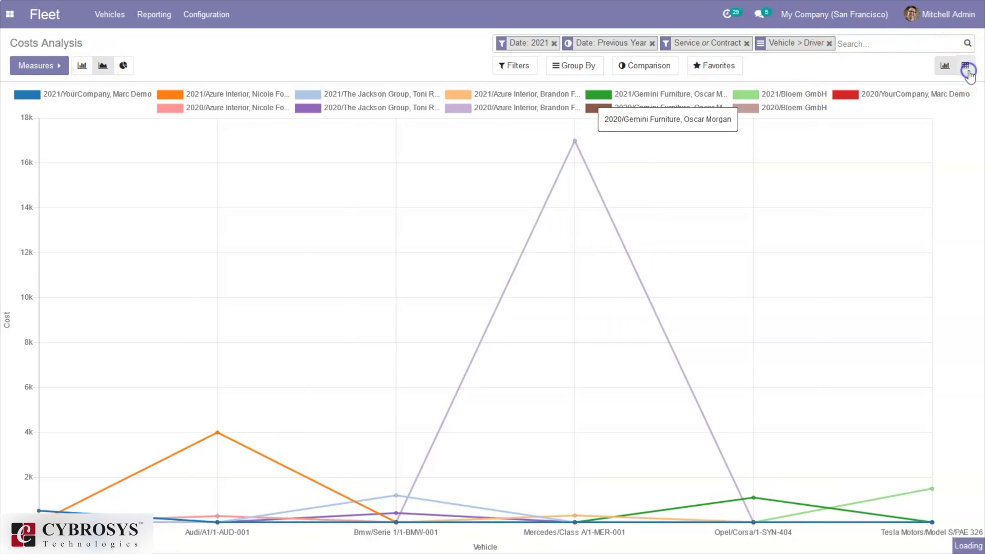